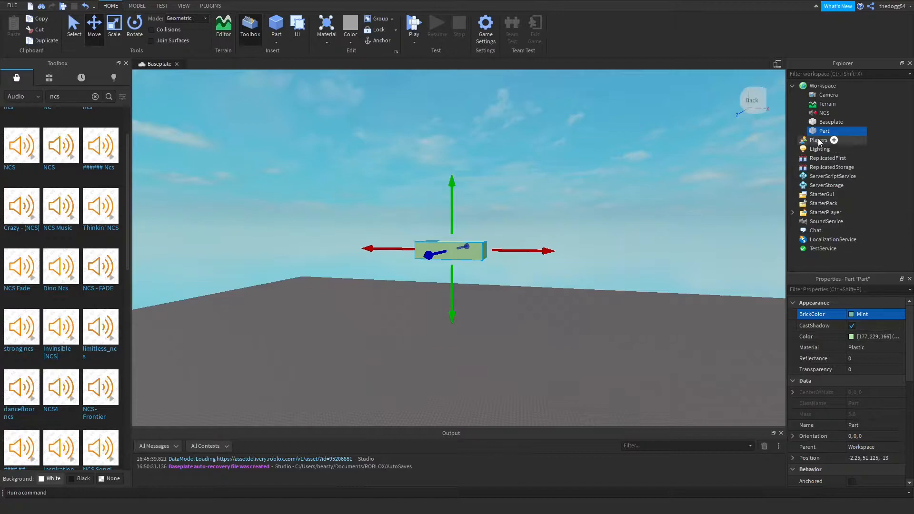
Add a script to the part and write an empty while wait() do loop in it.
{"action": "double_click", "coordinate": [823, 131]}
{"action": "left_click", "coordinate": [847, 130]}
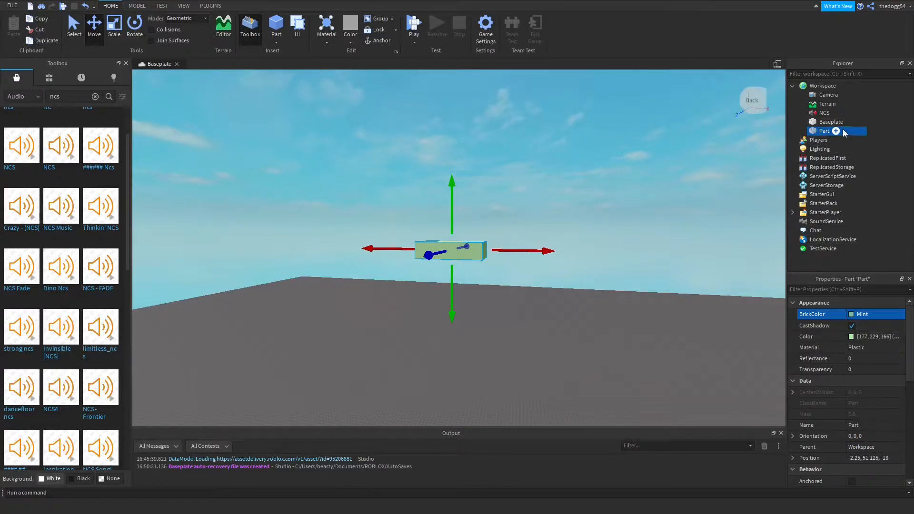
{"action": "left_click", "coordinate": [820, 178]}
{"action": "left_click_drag", "start_coordinate": [246, 85], "coordinate": [161, 76]}
{"action": "type", "text": "wh"}
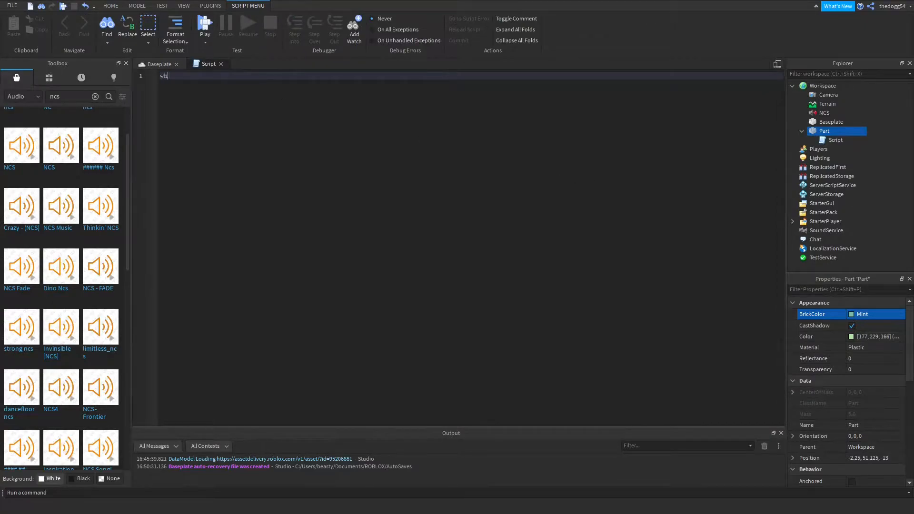
{"action": "type", "text": "ile wait() do"}
{"action": "key", "text": "Return"}
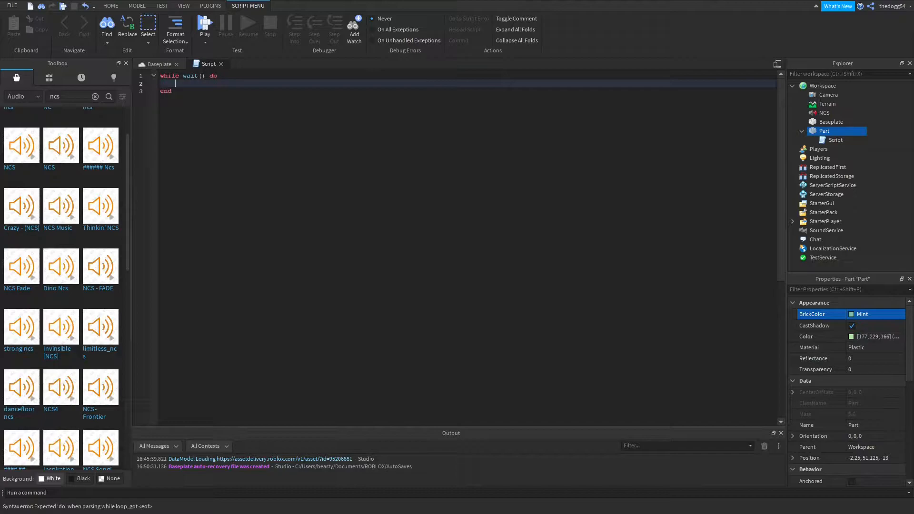
Inside the loop, set script.Parent.Size to Vector3.new(4, game.Workspace.NCS.PlaybackLoudness / 50, 2).
{"action": "type", "text": "script.p"}
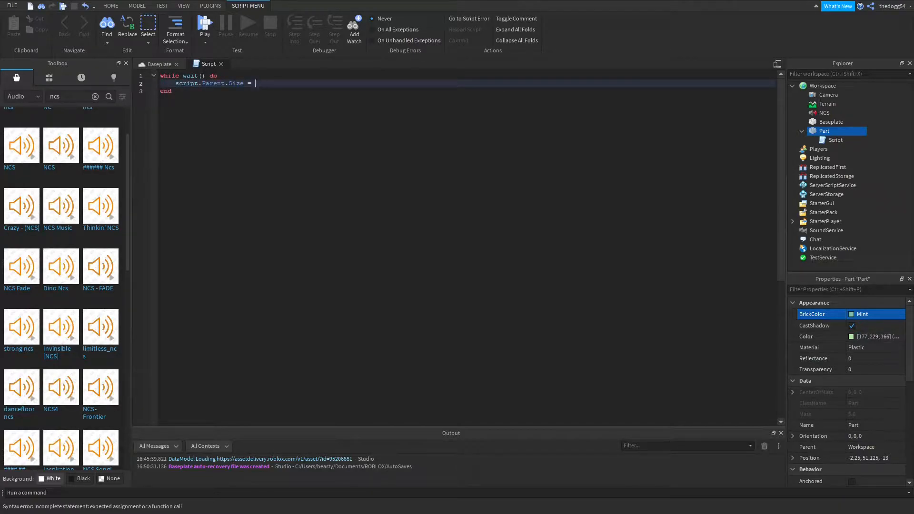
{"action": "key", "text": "BackSpace"}
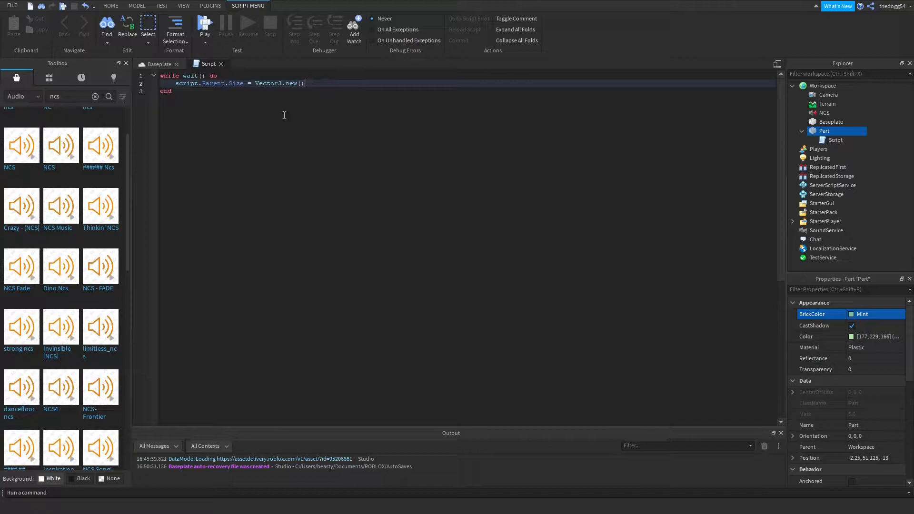
{"action": "scroll", "coordinate": [869, 366], "scroll_direction": "down", "scroll_amount": 8}
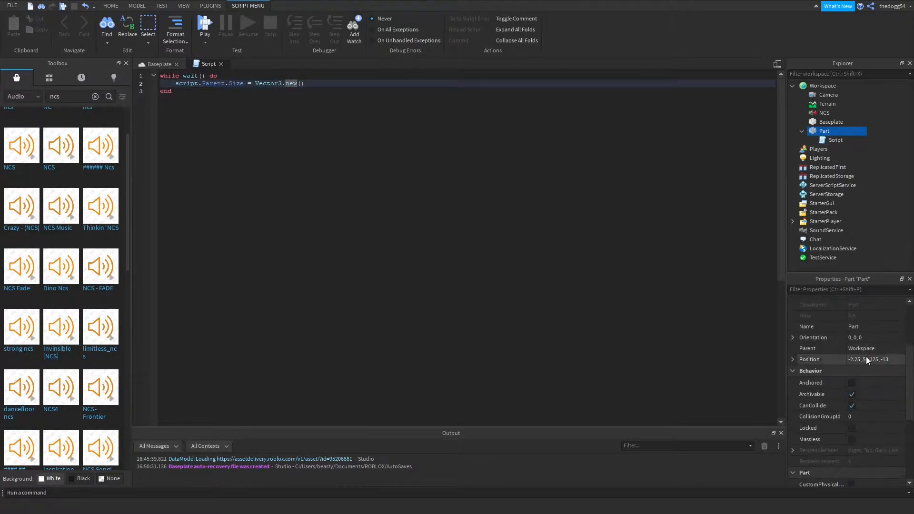
{"action": "left_click", "coordinate": [865, 372]}
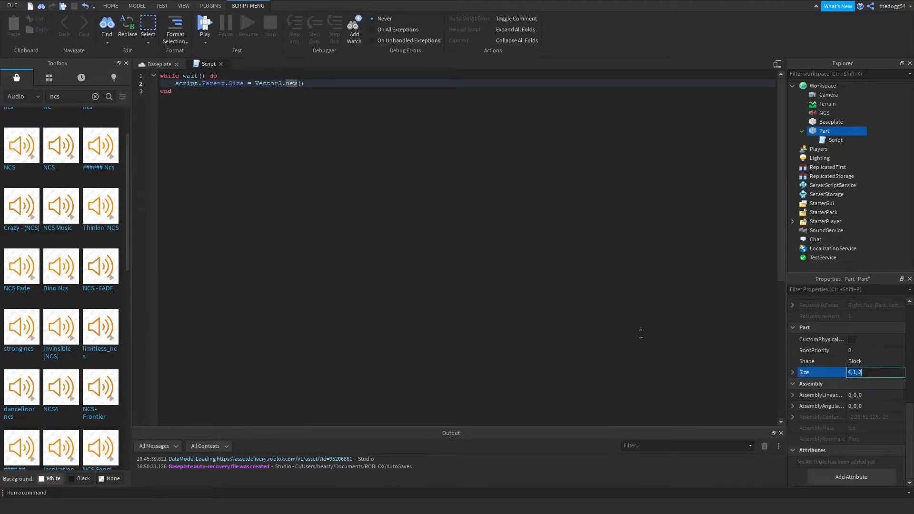
{"action": "left_click", "coordinate": [302, 83]}
{"action": "type", "text": "9ame.Workspace.n, 2"}
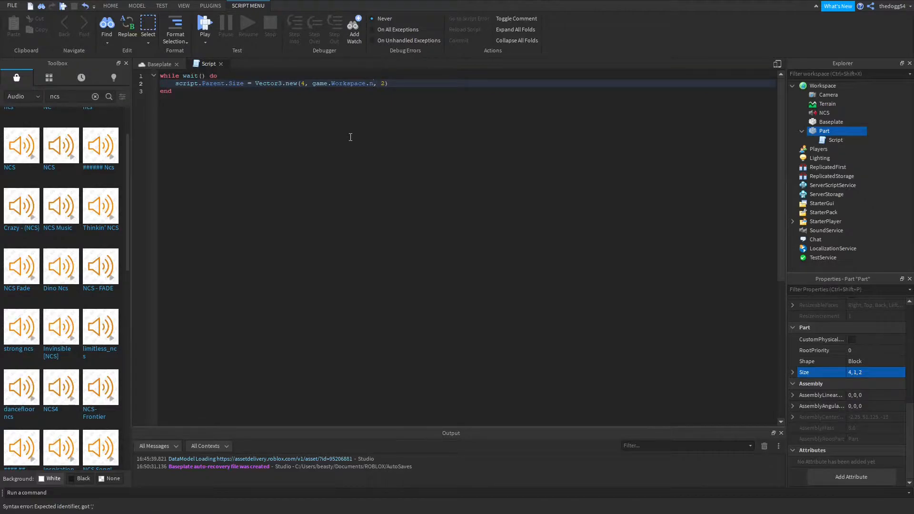
{"action": "type", "text": ".pla"}
{"action": "key", "text": "Tab"}
{"action": "type", "text": "/ 1"}
{"action": "key", "text": "BackSpace"}
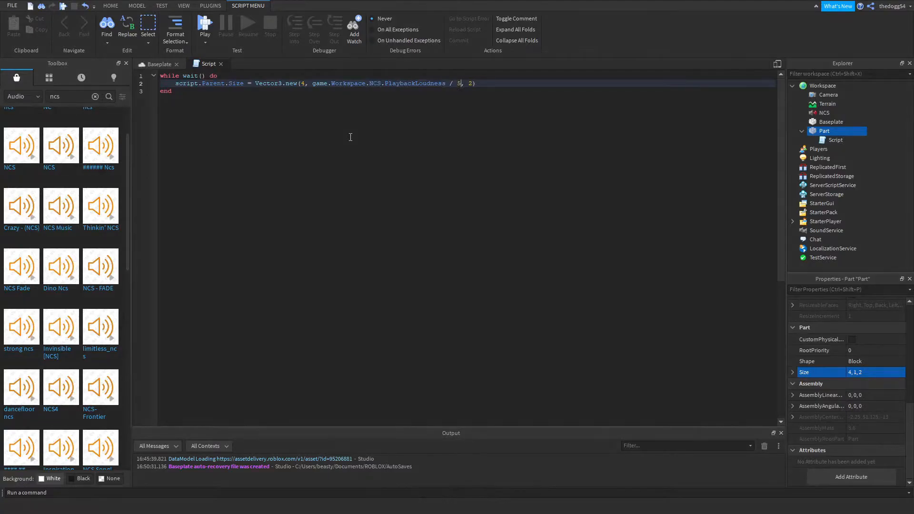
Return to the Baseplate view, anchor the part and turn off its CanCollide property.
{"action": "left_click", "coordinate": [156, 64]}
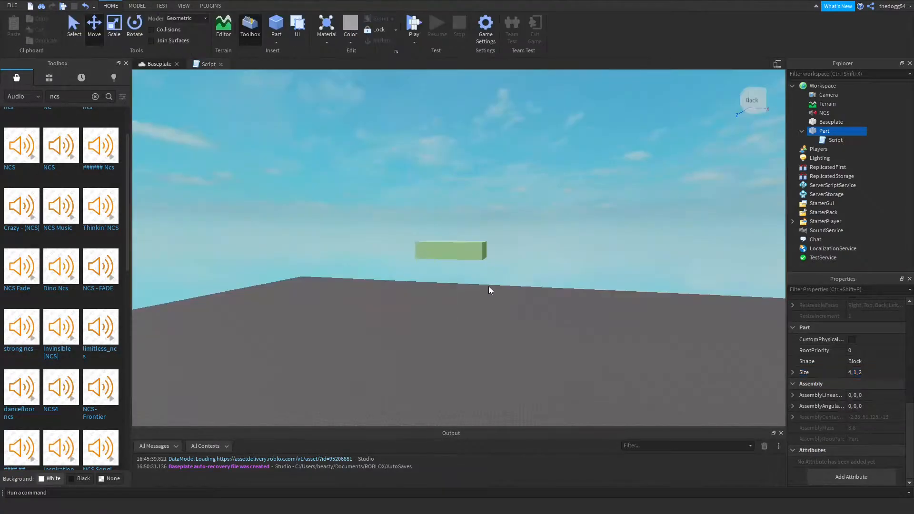
{"action": "left_click", "coordinate": [473, 257]}
{"action": "scroll", "coordinate": [872, 328], "scroll_direction": "up", "scroll_amount": 2}
{"action": "scroll", "coordinate": [852, 355], "scroll_direction": "up", "scroll_amount": 3}
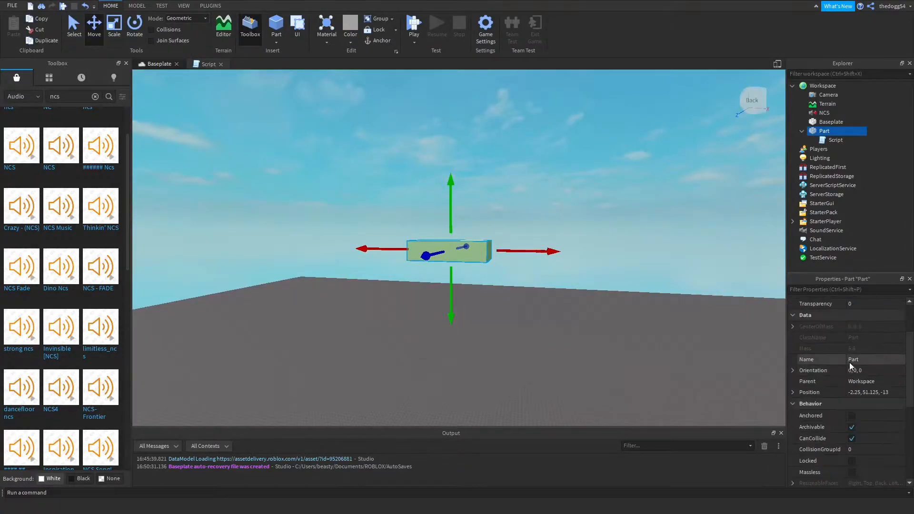
{"action": "left_click", "coordinate": [851, 416]}
{"action": "left_click", "coordinate": [851, 438]}
Run the game to watch the part resize with the music, ending the test after viewing it.
{"action": "left_click", "coordinate": [681, 370]}
{"action": "scroll", "coordinate": [681, 370], "scroll_direction": "down", "scroll_amount": 5}
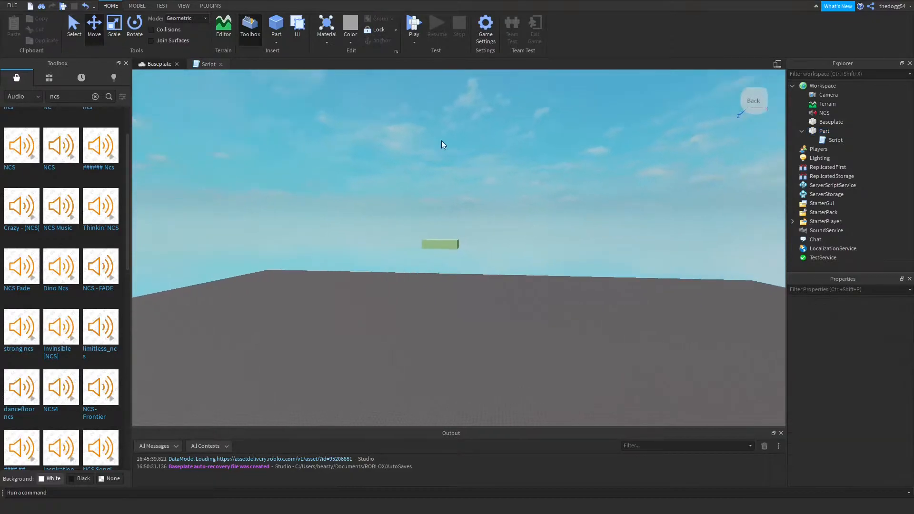
{"action": "left_click", "coordinate": [410, 31]}
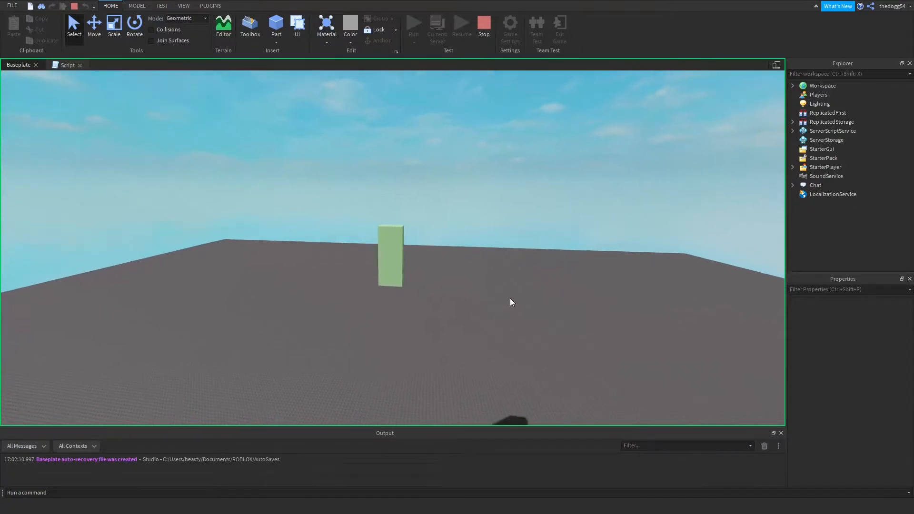
{"action": "left_click", "coordinate": [486, 26]}
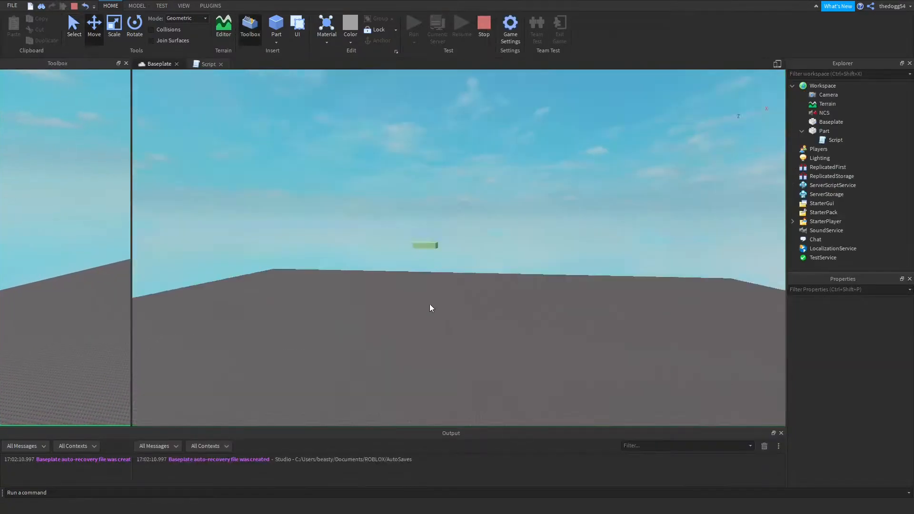
Duplicate the part and move the copy along the X axis to about X 6.4.
{"action": "left_click", "coordinate": [440, 260]}
{"action": "key", "text": "w"}
{"action": "right_click_drag", "start_coordinate": [442, 278], "coordinate": [444, 280]}
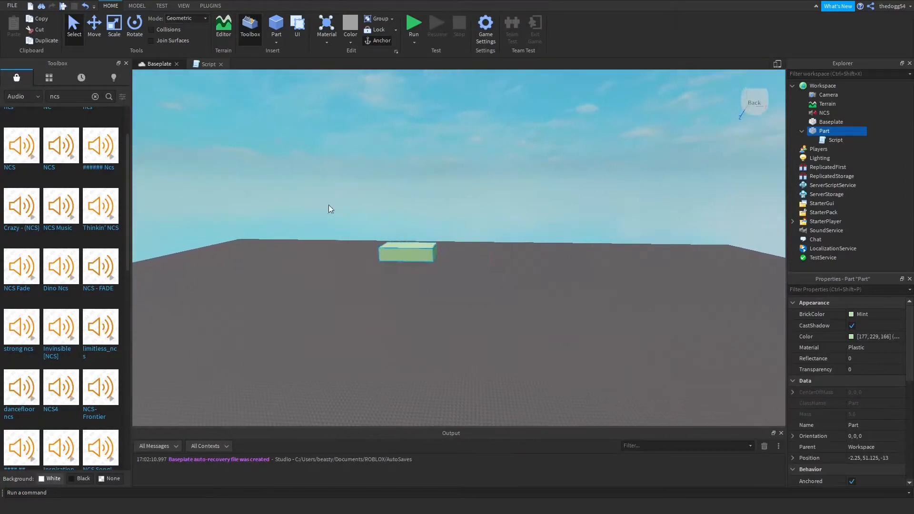
{"action": "left_click", "coordinate": [90, 22]}
{"action": "key", "text": "ctrl+d"}
{"action": "left_click_drag", "start_coordinate": [449, 253], "coordinate": [552, 291]}
{"action": "left_click", "coordinate": [546, 293]}
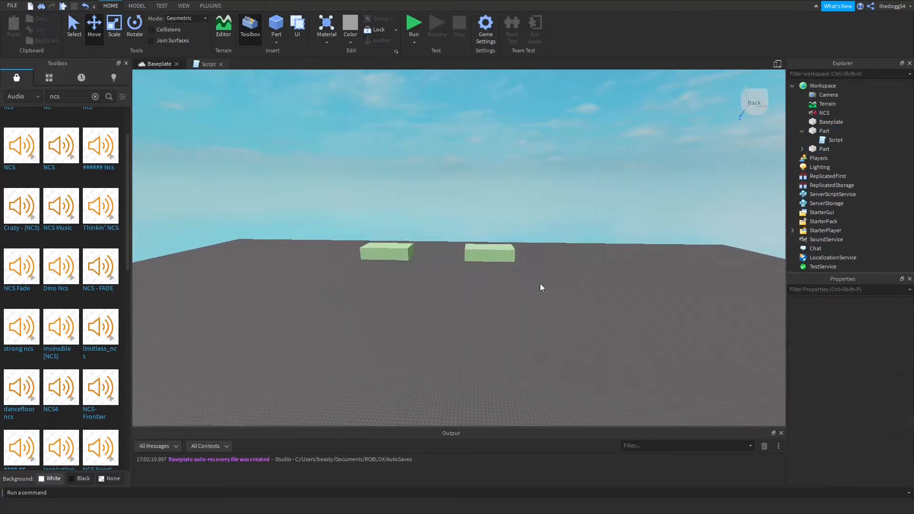
Set the PlaybackLoudness divisor in the duplicated part's script to 45.
{"action": "key", "text": "s"}
{"action": "key", "text": "d"}
{"action": "left_click", "coordinate": [416, 245]}
{"action": "double_click", "coordinate": [830, 158]}
{"action": "double_click", "coordinate": [465, 83]}
{"action": "key", "text": "Left"}
{"action": "key", "text": "BackSpace"}
{"action": "key", "text": "BackSpace"}
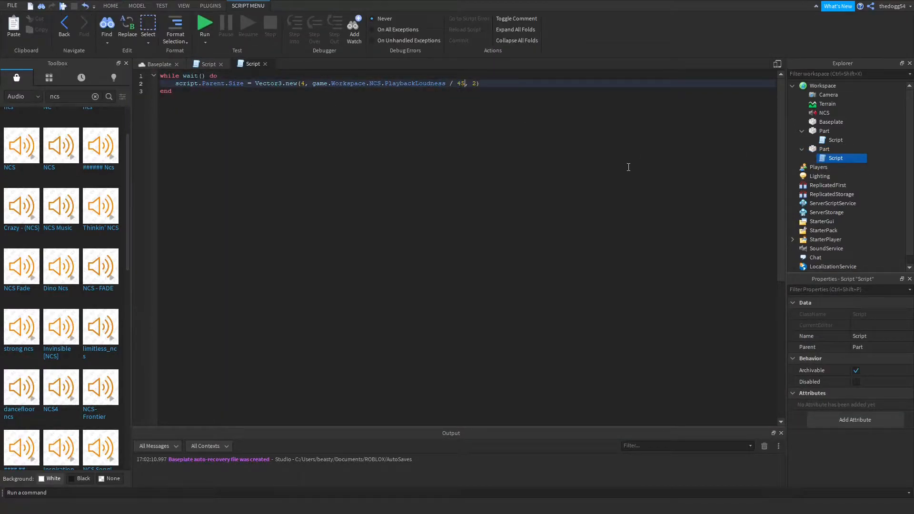
{"action": "left_click", "coordinate": [159, 64]}
{"action": "left_click", "coordinate": [382, 267]}
{"action": "key", "text": "w"}
{"action": "right_click_drag", "start_coordinate": [412, 244], "coordinate": [415, 244]}
{"action": "key", "text": "ctrl+z"}
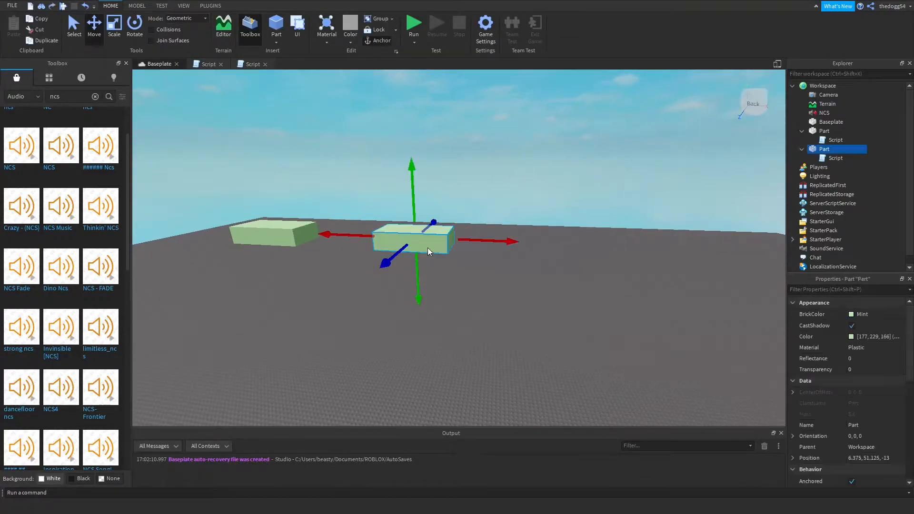
{"action": "double_click", "coordinate": [835, 156]}
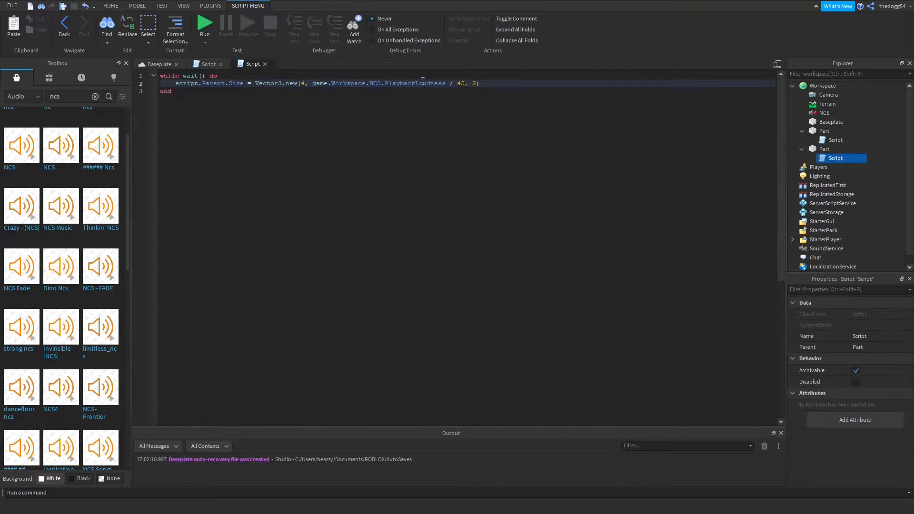
Duplicate both parts together and move the copies along the row to about X -18.6 and X -10.
{"action": "left_click", "coordinate": [162, 67]}
{"action": "left_click", "coordinate": [485, 290]}
{"action": "key", "text": "s"}
{"action": "left_click_drag", "start_coordinate": [260, 187], "coordinate": [558, 319]}
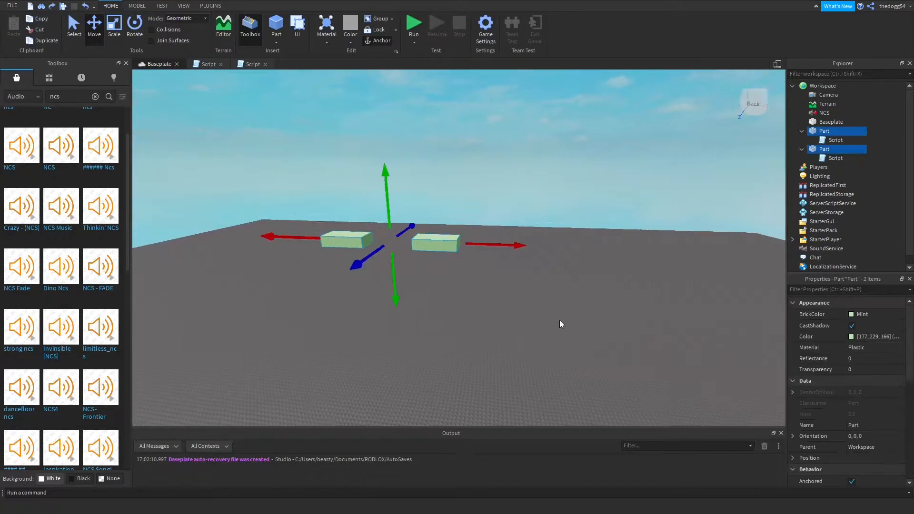
{"action": "key", "text": "s"}
{"action": "key", "text": "ctrl+d"}
{"action": "key", "text": "a"}
{"action": "left_click_drag", "start_coordinate": [490, 240], "coordinate": [434, 253]}
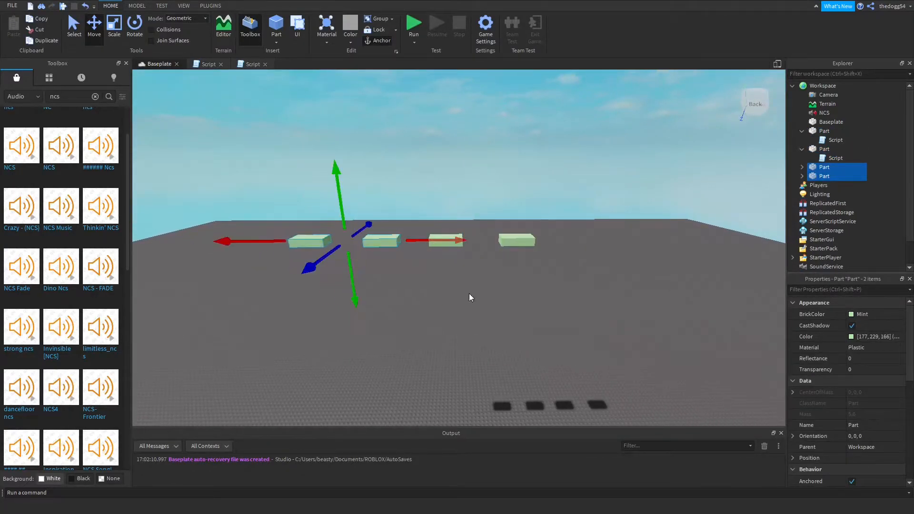
{"action": "left_click", "coordinate": [450, 274]}
Recolor the outermost duplicated part a light blue-grey and the duplicate beside it Smoky grey.
{"action": "key", "text": "s"}
{"action": "key", "text": "a"}
{"action": "left_click", "coordinate": [384, 242]}
{"action": "left_click", "coordinate": [862, 315]}
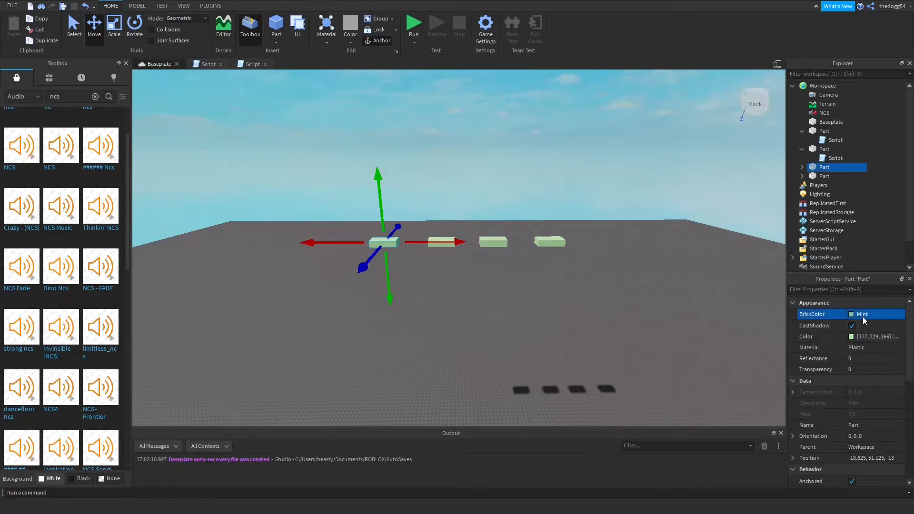
{"action": "left_click", "coordinate": [440, 242]}
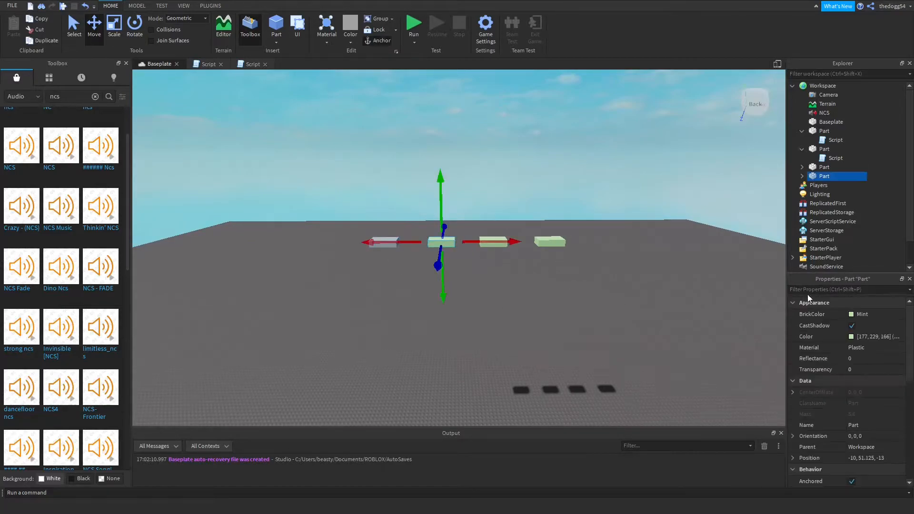
{"action": "left_click", "coordinate": [561, 282]}
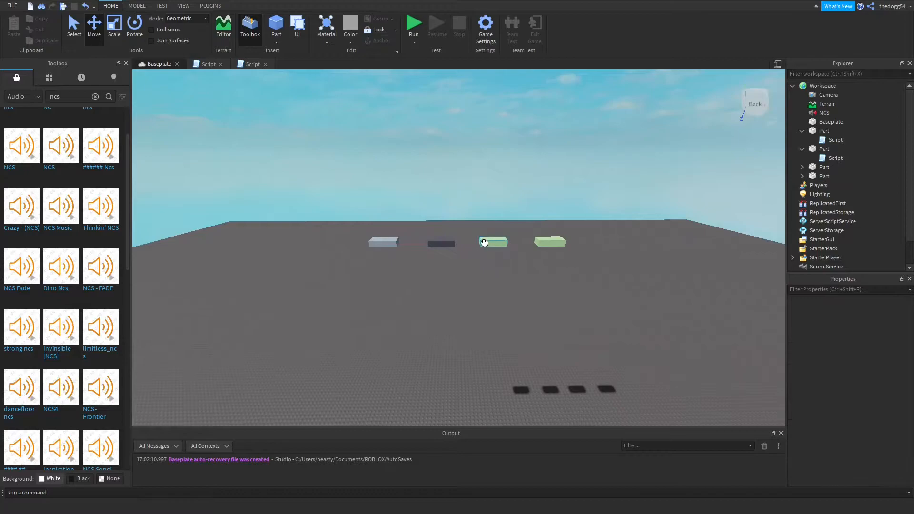
Change the BrickColor of the original part, third in the row, to White.
{"action": "left_click", "coordinate": [493, 242]}
{"action": "left_click", "coordinate": [853, 316]}
{"action": "left_click", "coordinate": [829, 420]}
{"action": "left_click", "coordinate": [577, 289]}
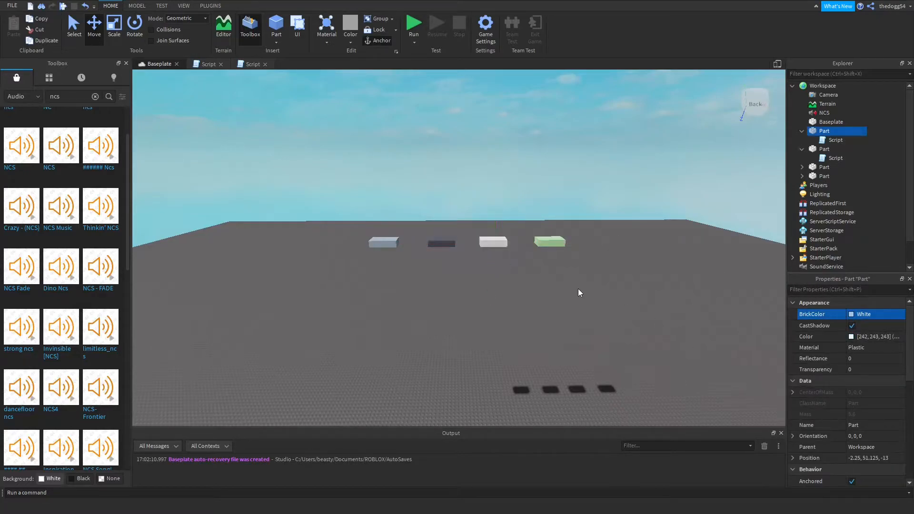
Open the light blue-grey part's script and edit its PlaybackLoudness divisor.
{"action": "right_click_drag", "start_coordinate": [577, 289], "coordinate": [555, 279]}
{"action": "key", "text": "w"}
{"action": "left_click", "coordinate": [546, 256]}
{"action": "left_click", "coordinate": [823, 175]}
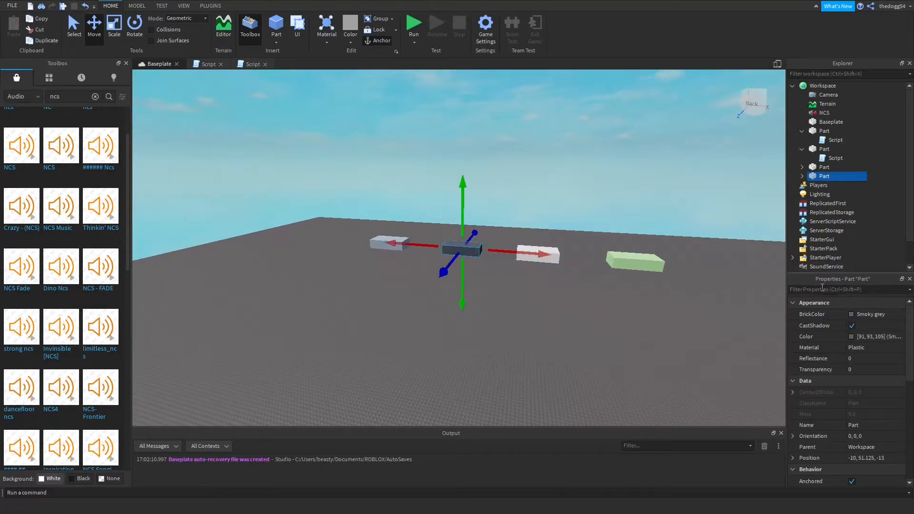
{"action": "left_click", "coordinate": [802, 177]}
{"action": "left_click", "coordinate": [802, 167]}
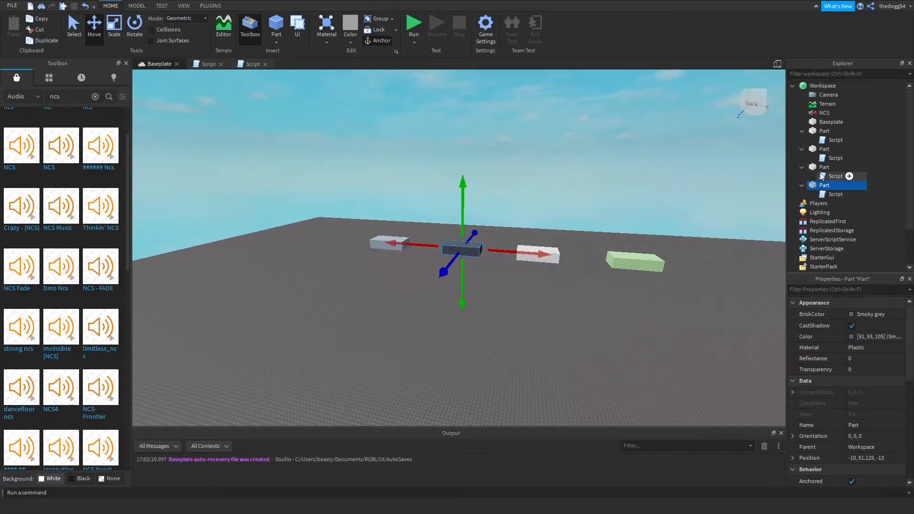
{"action": "double_click", "coordinate": [822, 175]}
{"action": "left_click", "coordinate": [466, 84]}
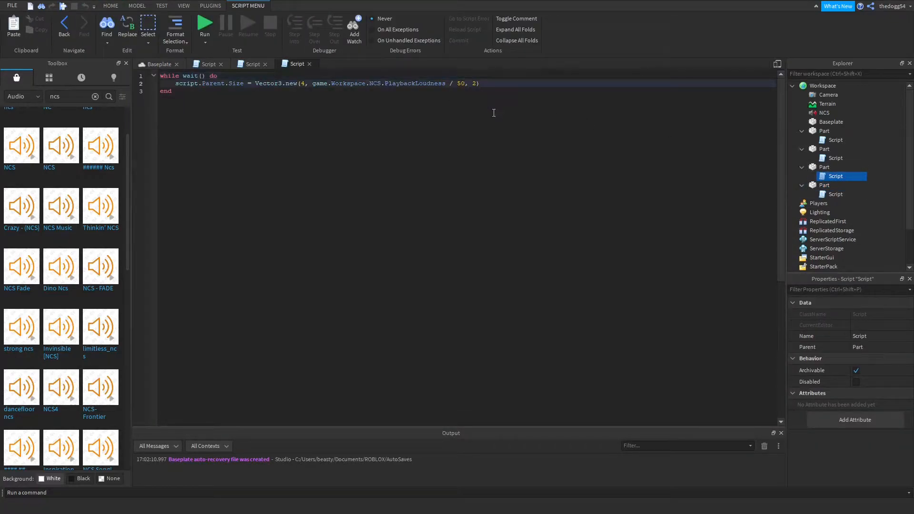
Set the PlaybackLoudness divisor in the Smoky grey part's script to 100.
{"action": "left_click", "coordinate": [159, 64]}
{"action": "left_click", "coordinate": [389, 243]}
{"action": "left_click", "coordinate": [835, 195]}
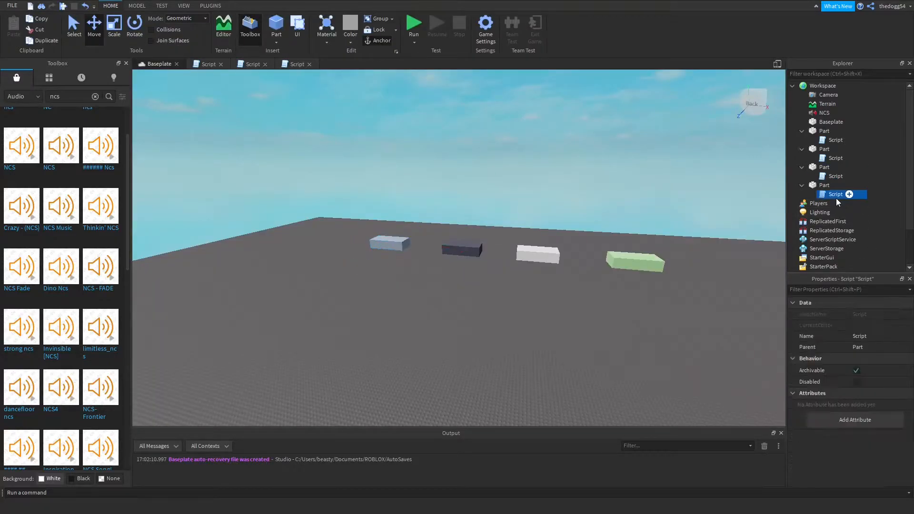
{"action": "double_click", "coordinate": [835, 194]}
{"action": "left_click", "coordinate": [467, 84]}
{"action": "key", "text": "BackSpace"}
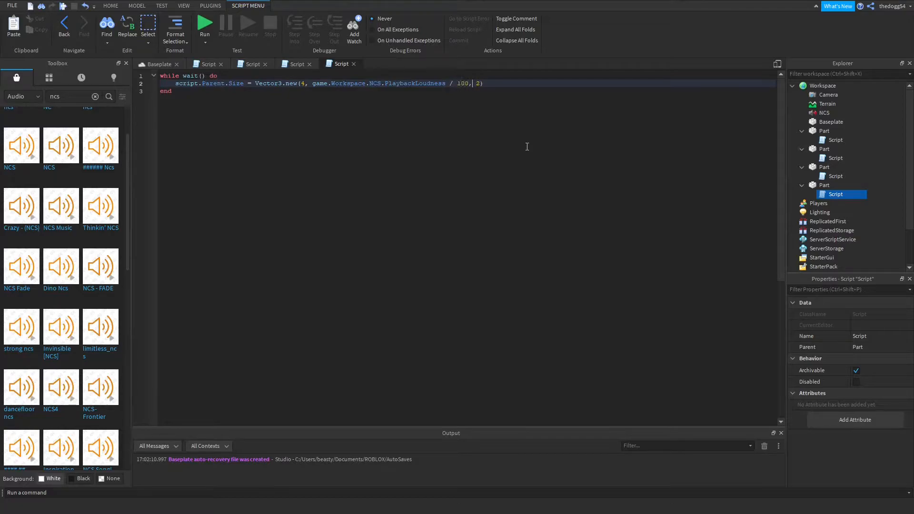
Run the game to view all four parts reacting to the music, ending the test after viewing them.
{"action": "left_click", "coordinate": [201, 26]}
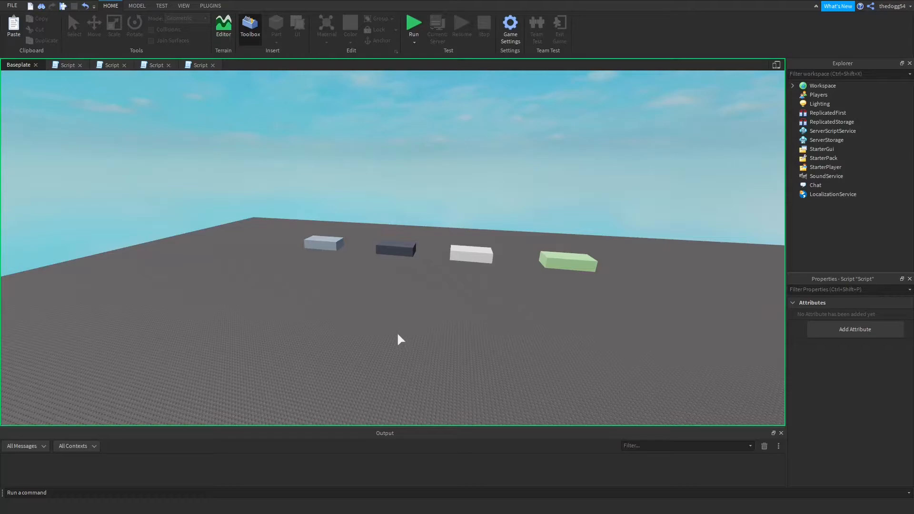
{"action": "key", "text": "s"}
{"action": "left_click_drag", "start_coordinate": [247, 240], "coordinate": [605, 322]}
{"action": "left_click", "coordinate": [504, 321]}
{"action": "key", "text": "w"}
{"action": "right_click_drag", "start_coordinate": [504, 321], "coordinate": [501, 321]}
{"action": "key", "text": "d"}
{"action": "key", "text": "s"}
{"action": "key", "text": "w"}
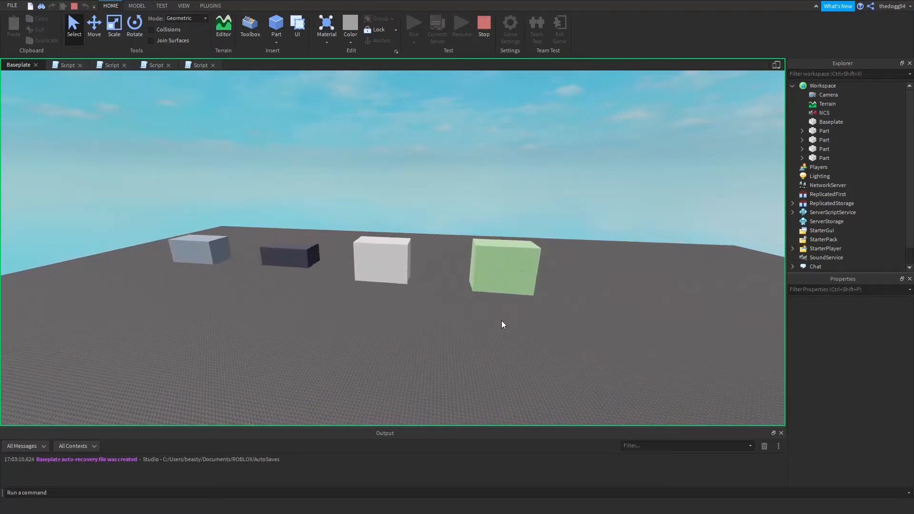
{"action": "key", "text": "s"}
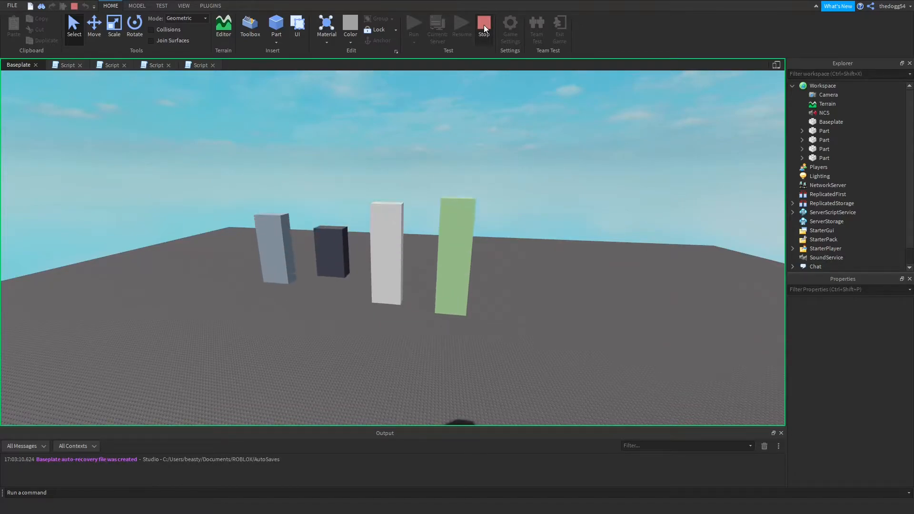
{"action": "left_click", "coordinate": [484, 25]}
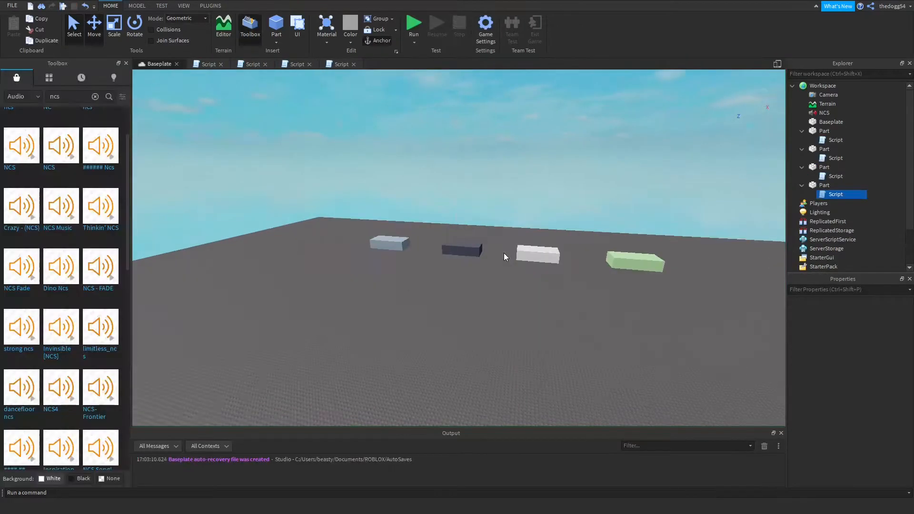
Duplicate the Mint part and move the copy outward along the row to an X position of 16.125.
{"action": "left_click", "coordinate": [410, 337]}
{"action": "right_click_drag", "start_coordinate": [408, 337], "coordinate": [410, 337]}
{"action": "key", "text": "s"}
{"action": "key", "text": "w"}
{"action": "key", "text": "d"}
{"action": "left_click", "coordinate": [506, 259]}
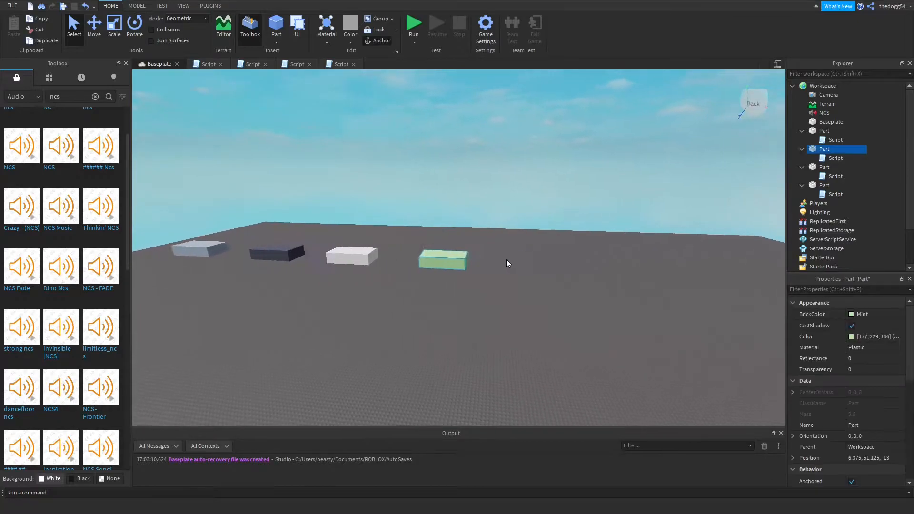
{"action": "key", "text": "ctrl+d"}
{"action": "left_click", "coordinate": [96, 29]}
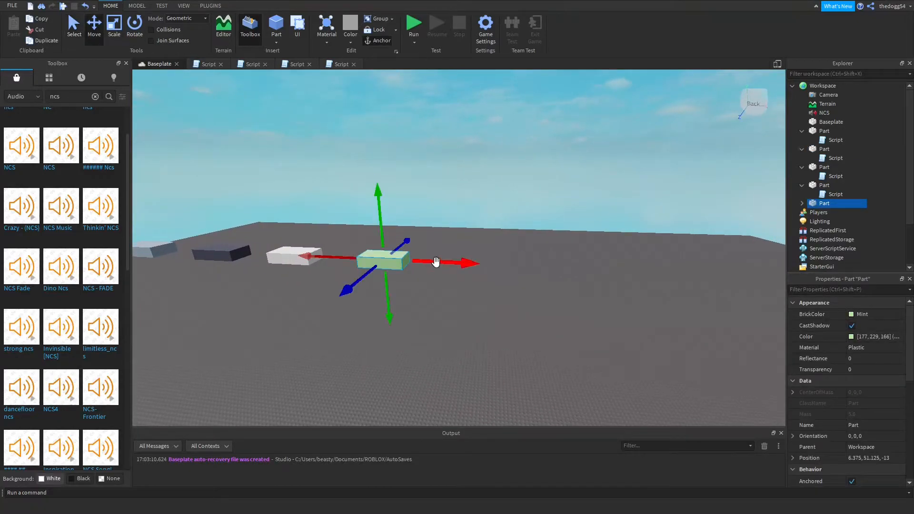
{"action": "left_click_drag", "start_coordinate": [436, 261], "coordinate": [548, 324]}
Replace the Size assignment in the duplicate's script with script.Parent.Transparency set to game.Workspace.NCS.PlaybackLoudness divided by a number.
{"action": "left_click", "coordinate": [802, 203]}
{"action": "double_click", "coordinate": [825, 215]}
{"action": "left_click_drag", "start_coordinate": [490, 84], "coordinate": [218, 87]}
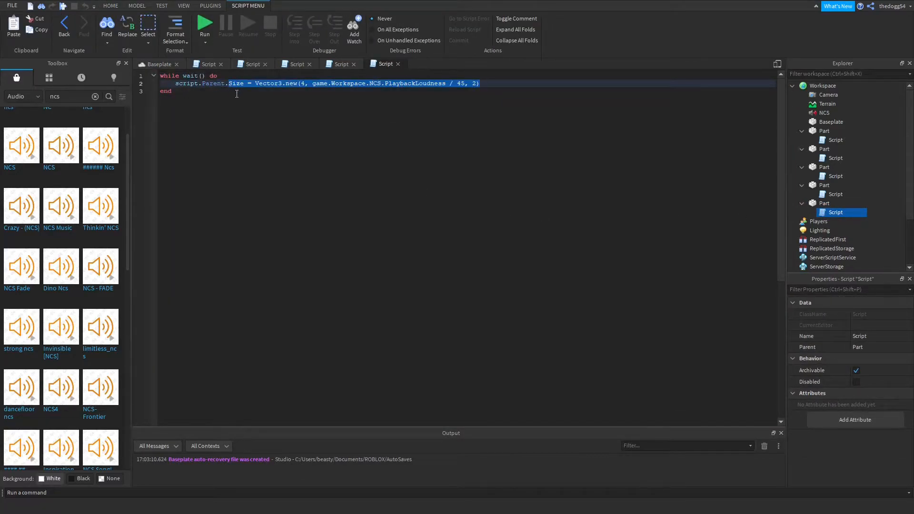
{"action": "key", "text": "BackSpace"}
{"action": "key", "text": "BackSpace"}
{"action": "key", "text": "BackSpace"}
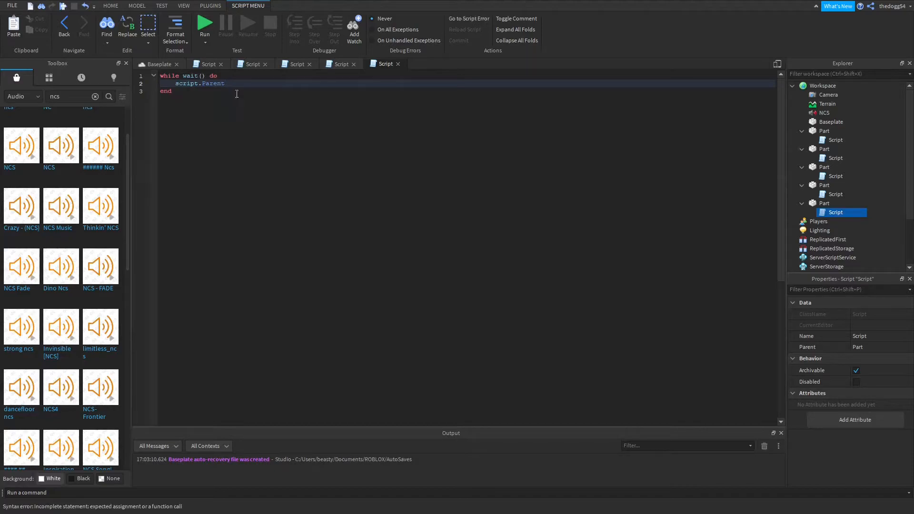
{"action": "type", "text": "Transparency = game.Workspace.ns"}
{"action": "key", "text": "Tab"}
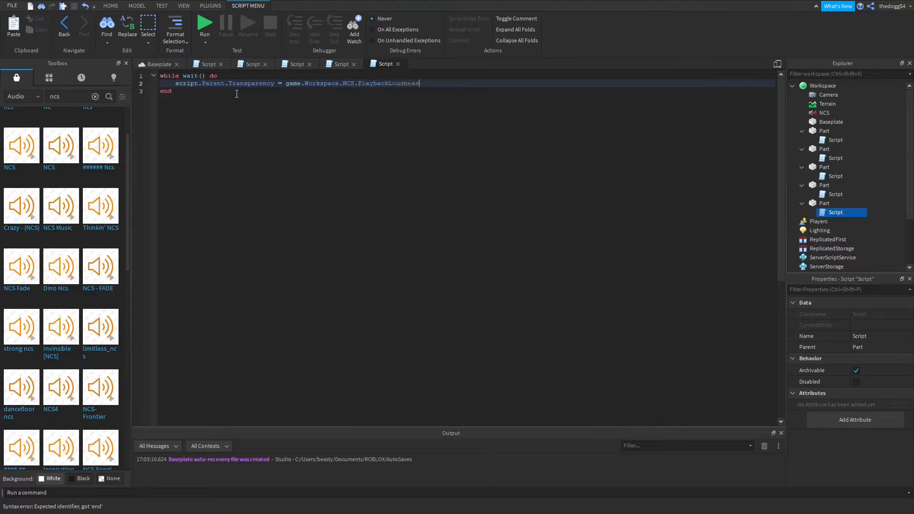
{"action": "type", "text": "/ 1000"}
Run the game to examine how the new part's transparency reacts to the music, and end the test.
{"action": "left_click", "coordinate": [213, 19]}
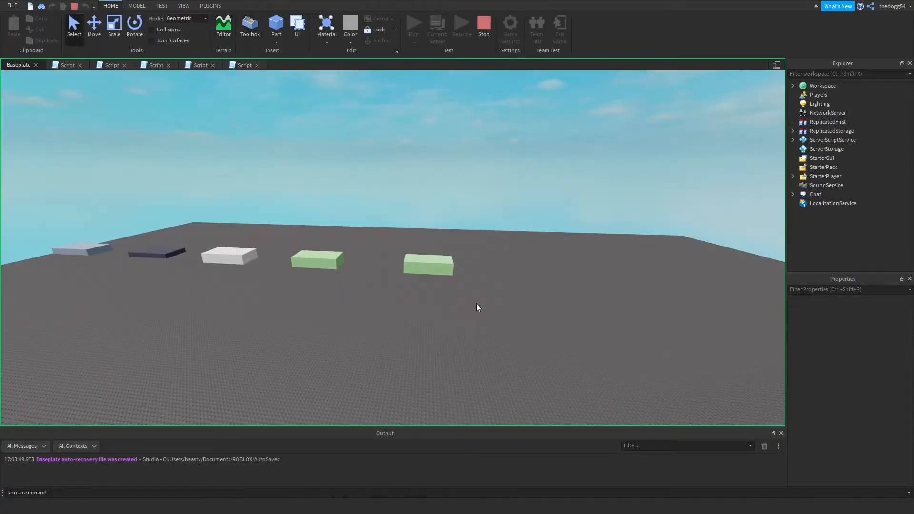
{"action": "key", "text": "w"}
{"action": "right_click_drag", "start_coordinate": [444, 323], "coordinate": [449, 322]}
{"action": "key", "text": "w"}
{"action": "key", "text": "d"}
{"action": "key", "text": "w"}
{"action": "left_click", "coordinate": [481, 21]}
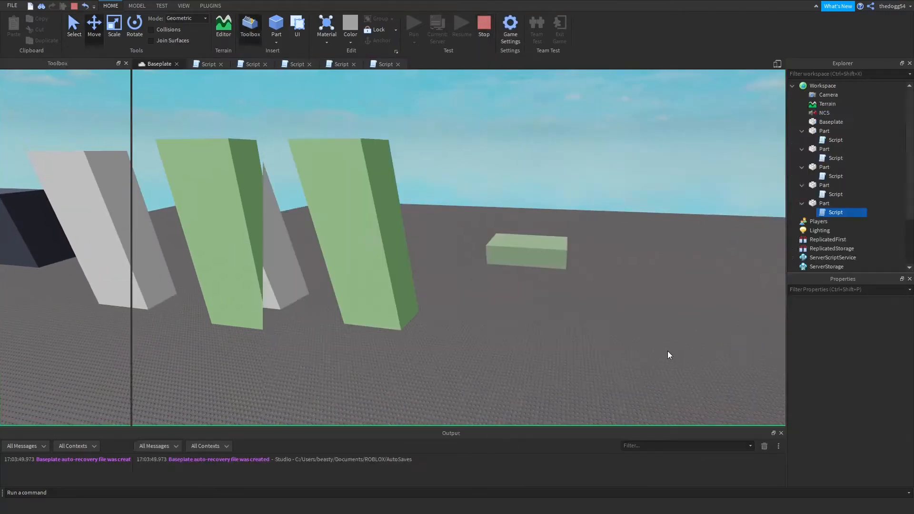
Set the PlaybackLoudness divisor in the new part's script to 1500 and change the part's BrickColor to Lapis.
{"action": "double_click", "coordinate": [830, 212]}
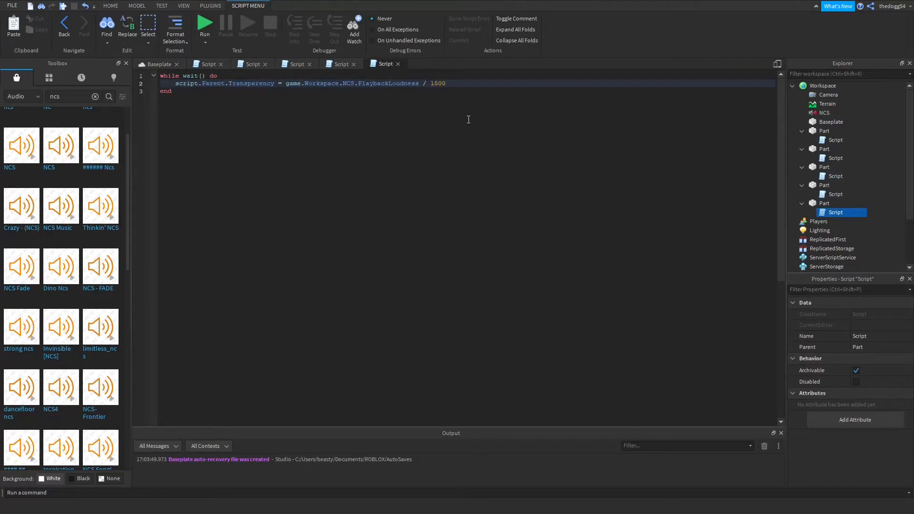
{"action": "left_click", "coordinate": [147, 67]}
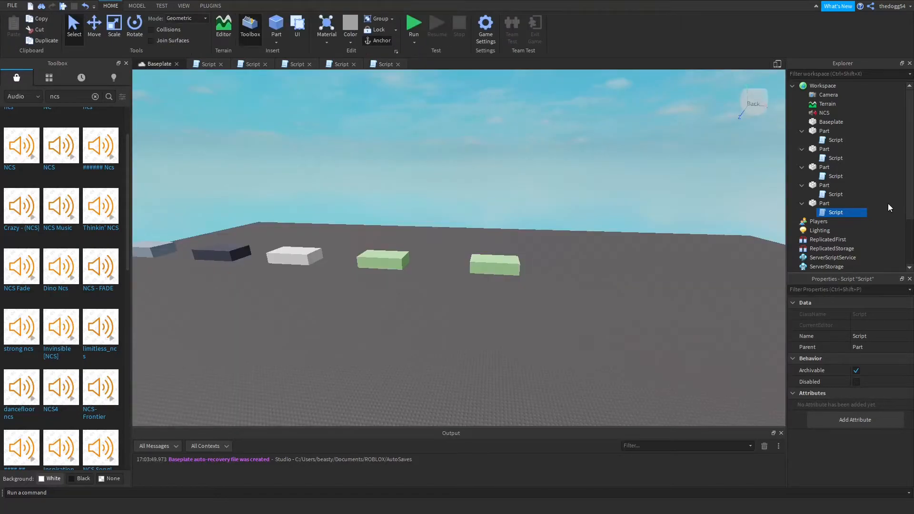
{"action": "left_click", "coordinate": [811, 205]}
{"action": "left_click", "coordinate": [864, 318]}
{"action": "left_click", "coordinate": [861, 342]}
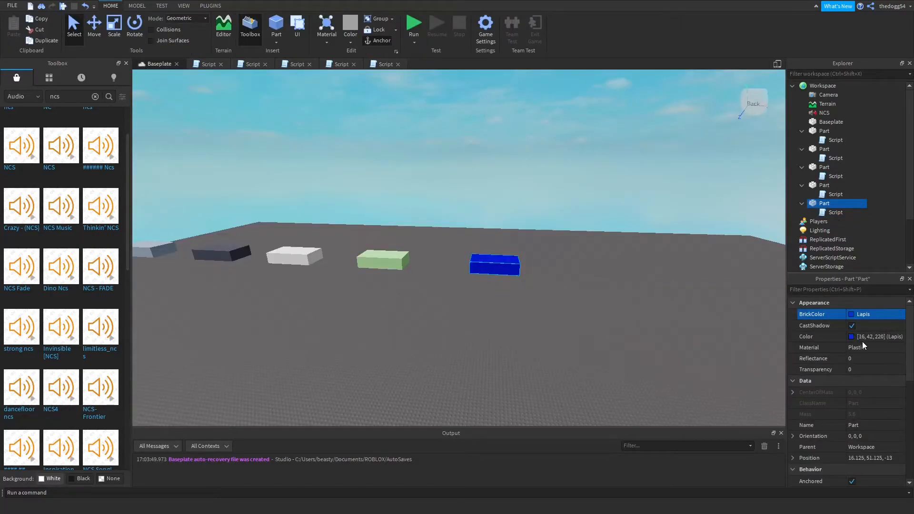
Run the game and examine the Lapis part's transparency up close and beside the other parts, and stop the test.
{"action": "left_click", "coordinate": [446, 156]}
{"action": "key", "text": "w"}
{"action": "key", "text": "d"}
{"action": "key", "text": "F8"}
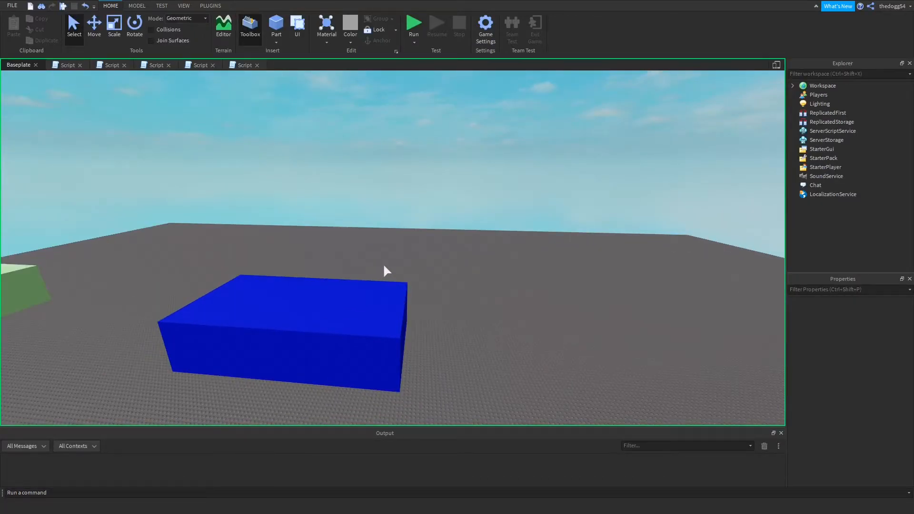
{"action": "right_click_drag", "start_coordinate": [393, 260], "coordinate": [379, 271]}
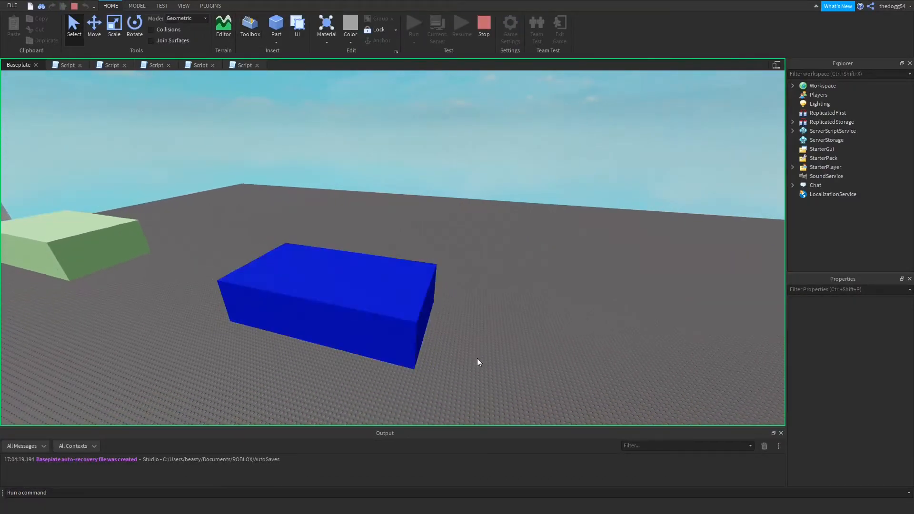
{"action": "key", "text": "w"}
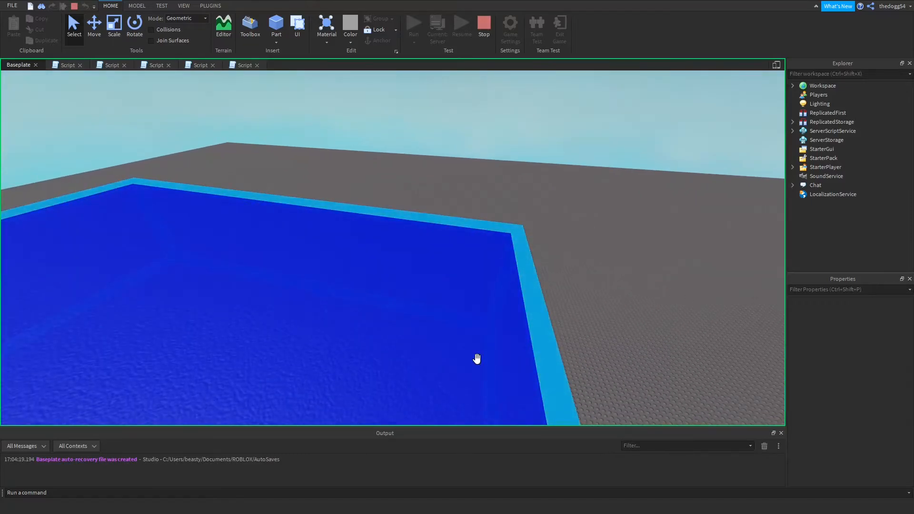
{"action": "mouse_move", "coordinate": [601, 350]}
{"action": "right_mouse_down"}
{"action": "mouse_move", "coordinate": [600, 333]}
{"action": "mouse_move", "coordinate": [583, 352]}
{"action": "mouse_move", "coordinate": [566, 352]}
{"action": "mouse_move", "coordinate": [572, 341]}
{"action": "mouse_move", "coordinate": [618, 351]}
{"action": "right_mouse_up"}
{"action": "key", "text": "d"}
{"action": "key", "text": "a"}
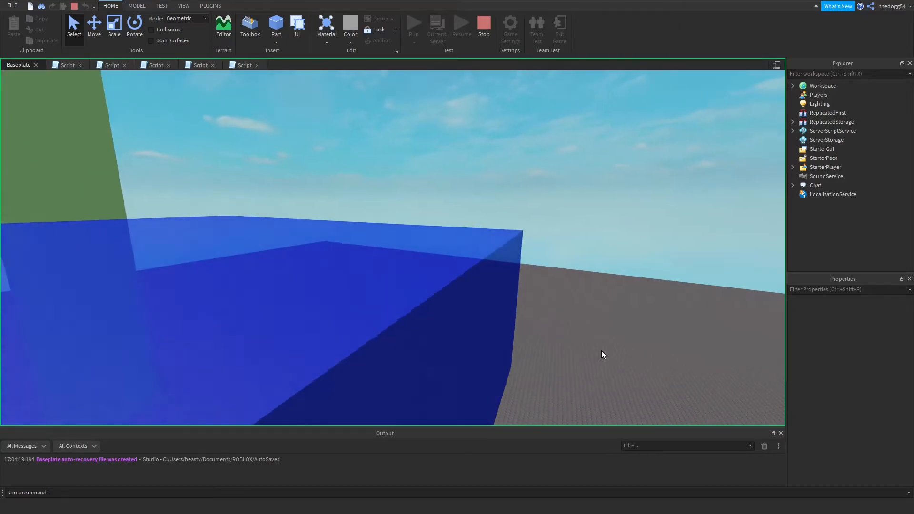
{"action": "key", "text": "s"}
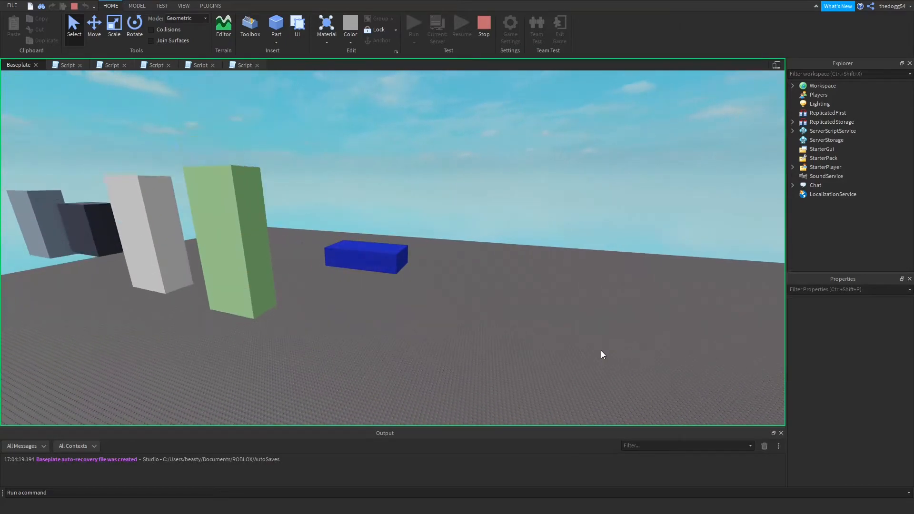
{"action": "key", "text": "w"}
{"action": "right_click_drag", "start_coordinate": [601, 350], "coordinate": [614, 349]}
{"action": "key", "text": "s"}
{"action": "key", "text": "a"}
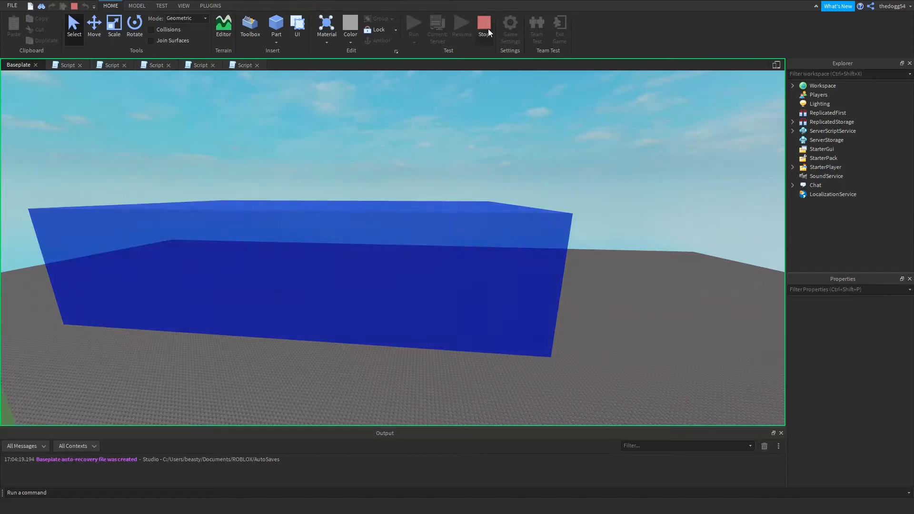
{"action": "left_click", "coordinate": [486, 30]}
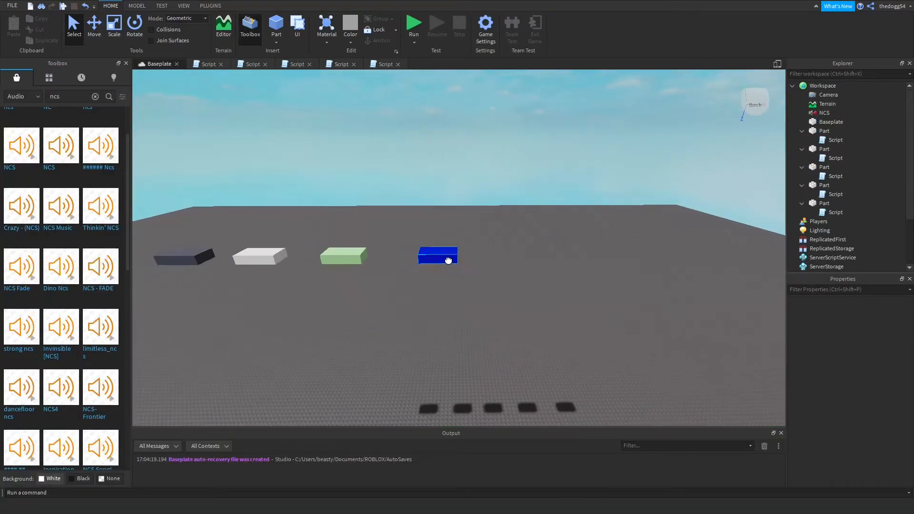
{"action": "left_click", "coordinate": [448, 260]}
{"action": "key", "text": "w"}
{"action": "mouse_move", "coordinate": [469, 327]}
{"action": "right_mouse_down"}
{"action": "mouse_move", "coordinate": [453, 339]}
{"action": "mouse_move", "coordinate": [459, 333]}
{"action": "right_mouse_up"}
{"action": "key", "text": "a"}
{"action": "left_click", "coordinate": [463, 334]}
{"action": "key", "text": "w"}
{"action": "key", "text": "s"}
{"action": "key", "text": "a"}
{"action": "key", "text": "s"}
{"action": "left_click_drag", "start_coordinate": [253, 198], "coordinate": [609, 342]}
{"action": "left_click", "coordinate": [531, 343]}
{"action": "key", "text": "w"}
{"action": "right_click_drag", "start_coordinate": [531, 343], "coordinate": [530, 341]}
{"action": "key", "text": "d"}
{"action": "scroll", "coordinate": [530, 340], "scroll_direction": "down", "scroll_amount": 5}
{"action": "right_click_drag", "start_coordinate": [531, 340], "coordinate": [522, 354]}
{"action": "key", "text": "s"}
{"action": "key", "text": "w"}
{"action": "key", "text": "s"}
{"action": "key", "text": "d"}
{"action": "key", "text": "s"}
{"action": "key", "text": "w"}
{"action": "key", "text": "s"}
{"action": "left_click", "coordinate": [509, 291]}
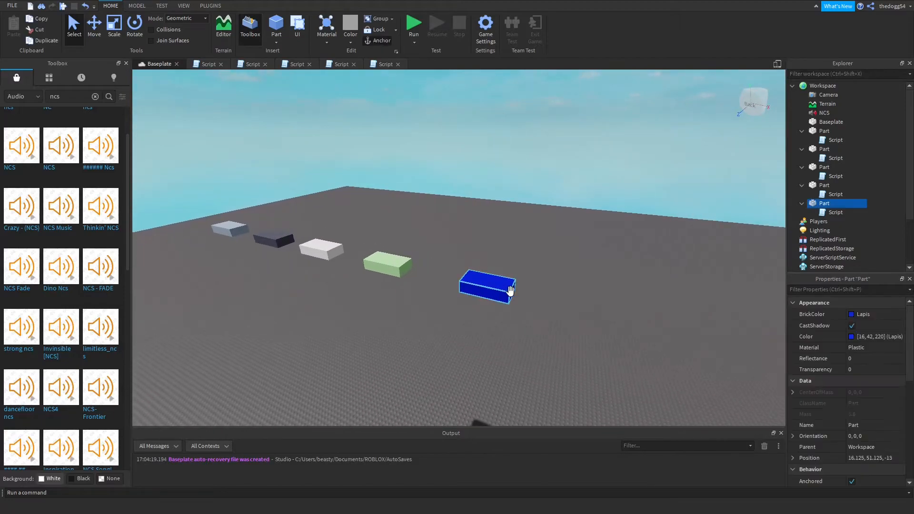
{"action": "left_click", "coordinate": [394, 242]}
{"action": "right_click_drag", "start_coordinate": [482, 263], "coordinate": [482, 264]}
{"action": "key", "text": "a"}
{"action": "key", "text": "s"}
Open the Mint part's script and add an if statement testing game.Workspace.NCS.PlaybackLoudness with a greater-than comparison above the Size assignment.
{"action": "mouse_move", "coordinate": [835, 158]}
{"action": "left_mouse_down"}
{"action": "mouse_move", "coordinate": [802, 167]}
{"action": "mouse_move", "coordinate": [824, 150]}
{"action": "left_mouse_up"}
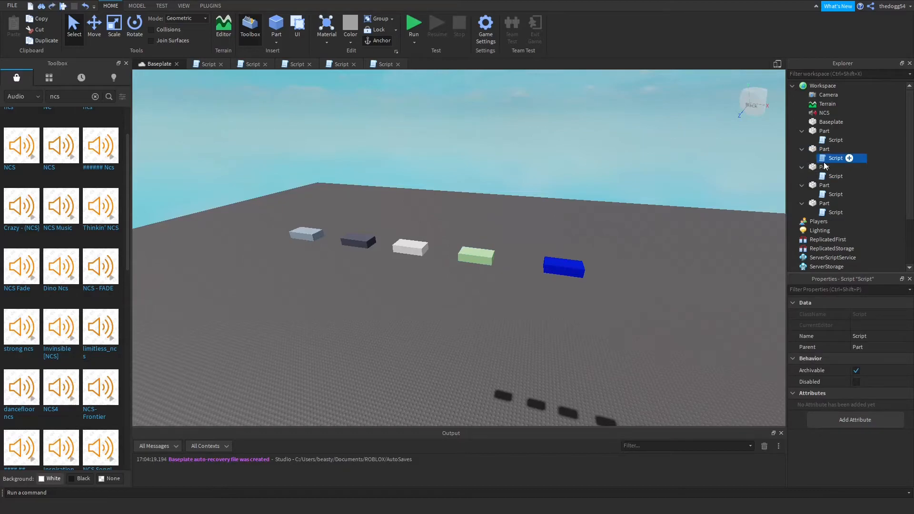
{"action": "double_click", "coordinate": [830, 159]}
{"action": "key", "text": "Return"}
{"action": "type", "text": "i"}
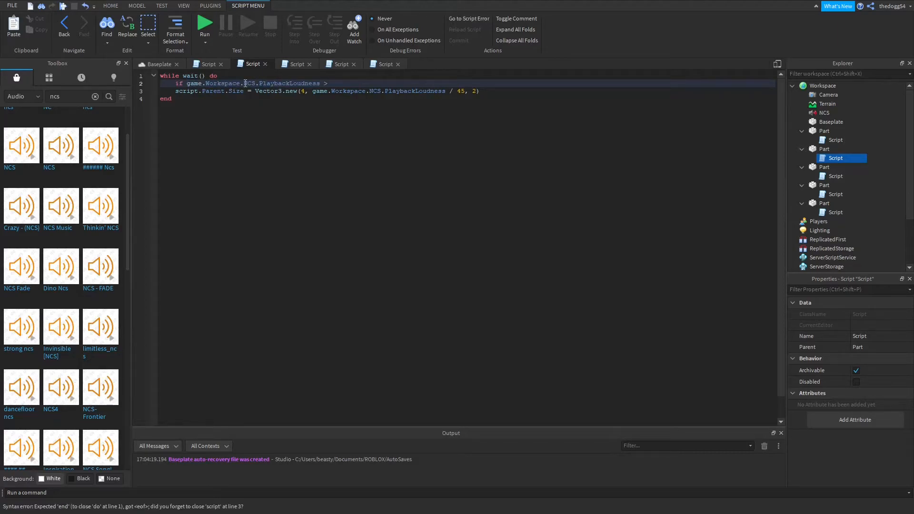
{"action": "type", "text": "\\"}
{"action": "key", "text": "Return"}
Move the Size assignment inside the if block and remove the leftover blank line.
{"action": "left_click_drag", "start_coordinate": [480, 106], "coordinate": [170, 108]}
{"action": "key", "text": "ctrl+x"}
{"action": "left_click", "coordinate": [211, 92]}
{"action": "key", "text": "ctrl+v"}
{"action": "left_click", "coordinate": [196, 108]}
{"action": "key", "text": "BackSpace"}
{"action": "key", "text": "BackSpace"}
Run the game to check the Mint part's conditional script, and stop the test.
{"action": "left_click", "coordinate": [202, 32]}
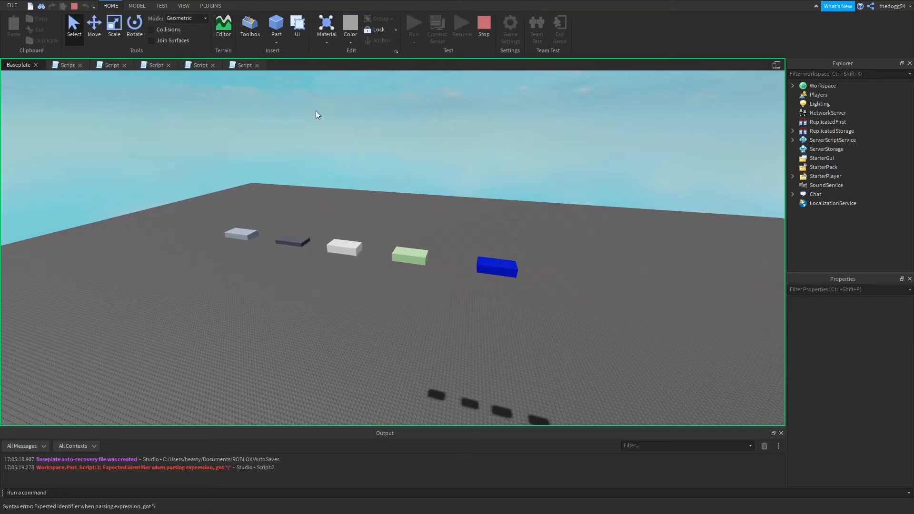
{"action": "key", "text": "s"}
{"action": "right_click_drag", "start_coordinate": [615, 304], "coordinate": [617, 306]}
{"action": "key", "text": "s"}
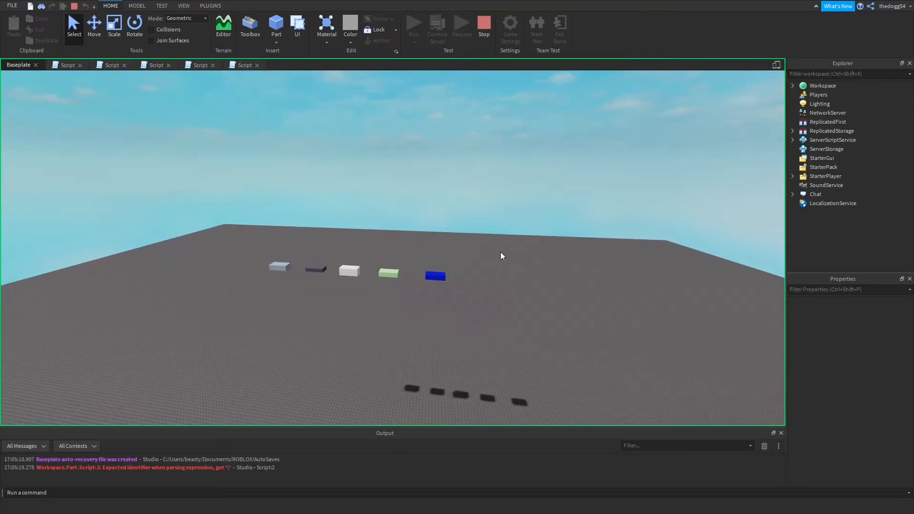
{"action": "key", "text": "w"}
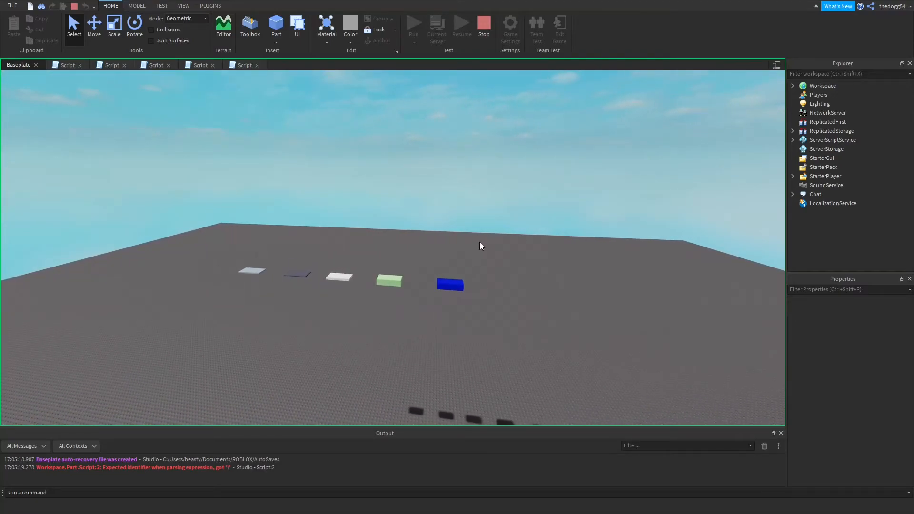
{"action": "left_click", "coordinate": [482, 22]}
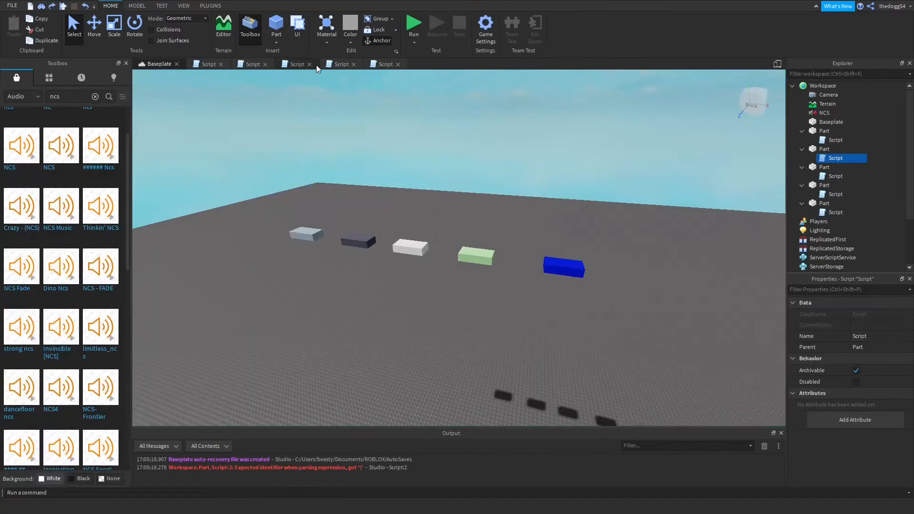
Correct the if condition in the Mint part's script to game.Workspace.NCS.PlaybackLoudness > 200.
{"action": "left_click", "coordinate": [363, 64]}
{"action": "left_click", "coordinate": [295, 64]}
{"action": "left_click", "coordinate": [253, 64]}
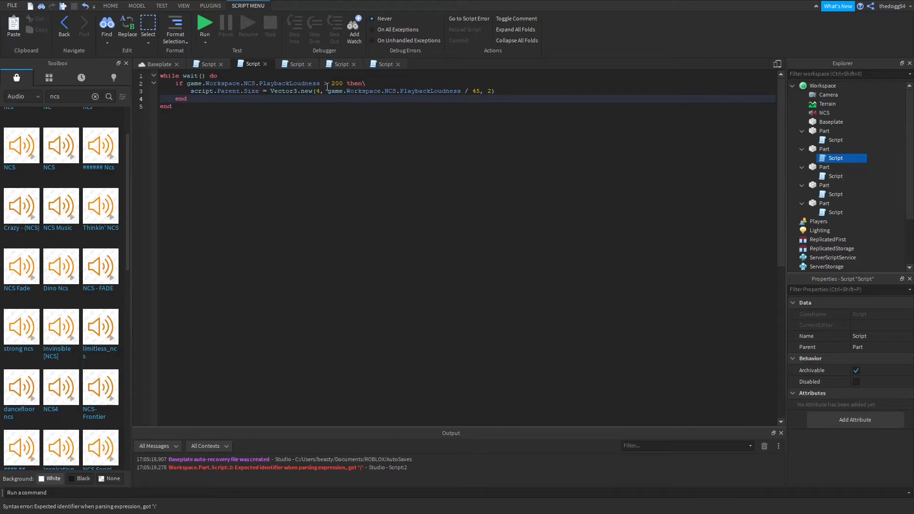
Run the game and examine how all five parts react to the music from the front, up close and behind.
{"action": "left_click", "coordinate": [205, 25]}
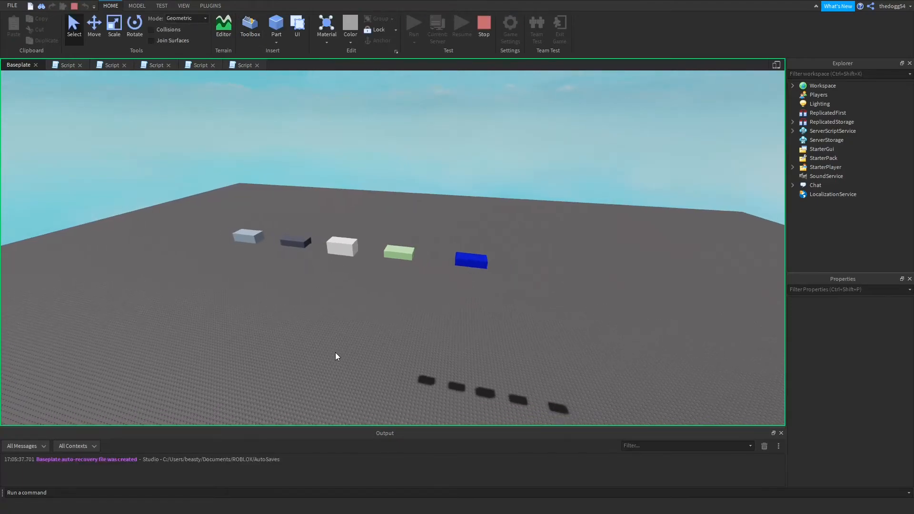
{"action": "key", "text": "a"}
{"action": "right_click_drag", "start_coordinate": [349, 353], "coordinate": [350, 352]}
{"action": "key", "text": "w"}
{"action": "key", "text": "w"}
{"action": "key", "text": "s"}
{"action": "key", "text": "s"}
{"action": "key", "text": "d"}
{"action": "key", "text": "w"}
{"action": "key", "text": "s"}
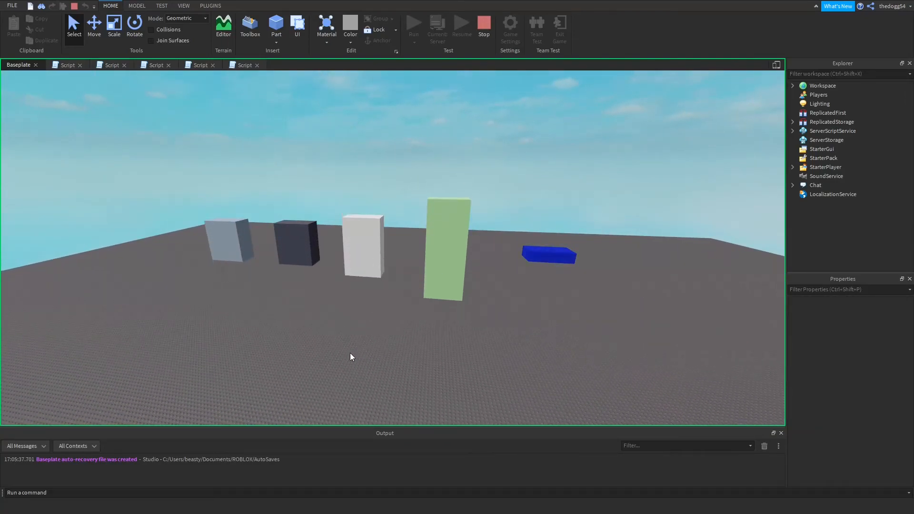
{"action": "key", "text": "s"}
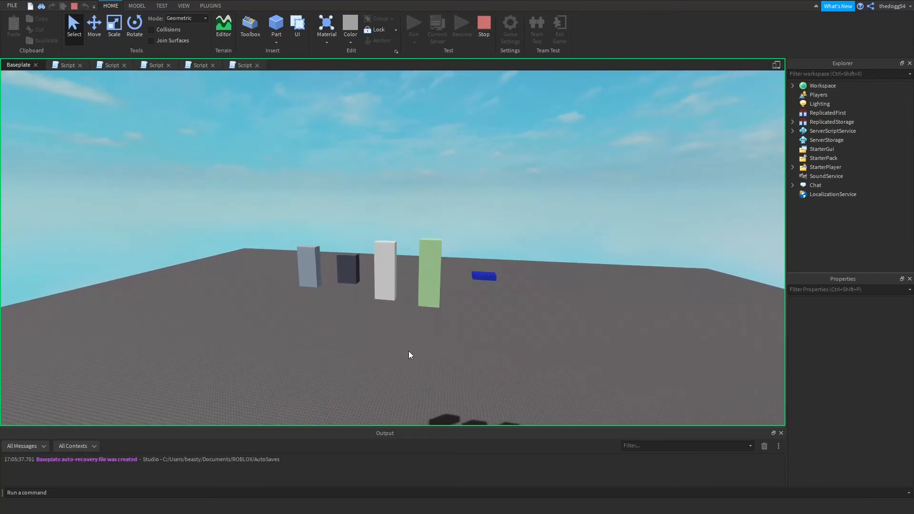
{"action": "key", "text": "w"}
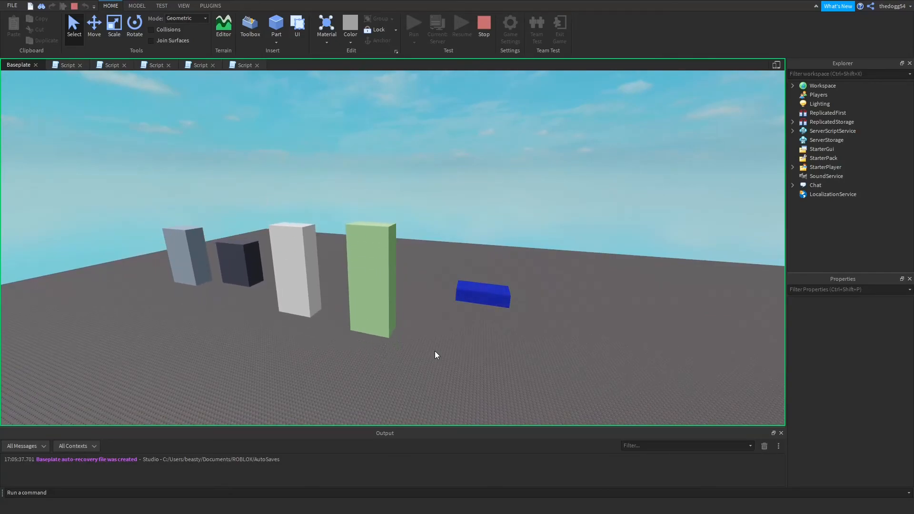
{"action": "key", "text": "d"}
{"action": "right_click_drag", "start_coordinate": [435, 351], "coordinate": [435, 350]}
{"action": "key", "text": "w"}
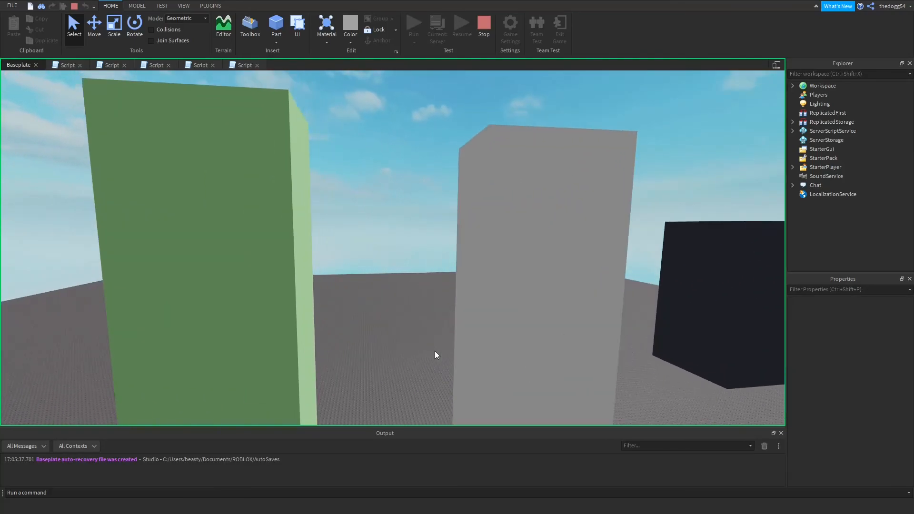
{"action": "key", "text": "s"}
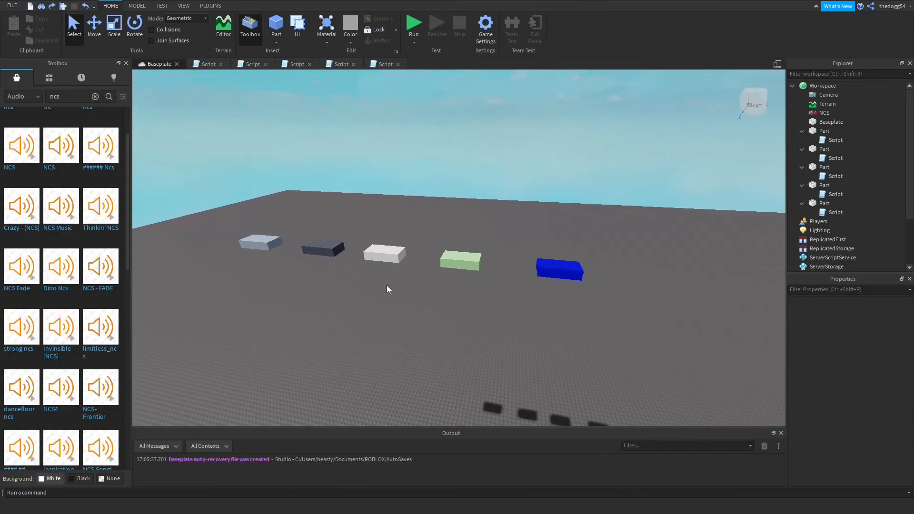
{"action": "left_click_drag", "start_coordinate": [276, 205], "coordinate": [650, 336]}
{"action": "left_click", "coordinate": [649, 332]}
{"action": "key", "text": "d"}
{"action": "right_click_drag", "start_coordinate": [641, 321], "coordinate": [629, 321]}
{"action": "key", "text": "w"}
{"action": "key", "text": "s"}
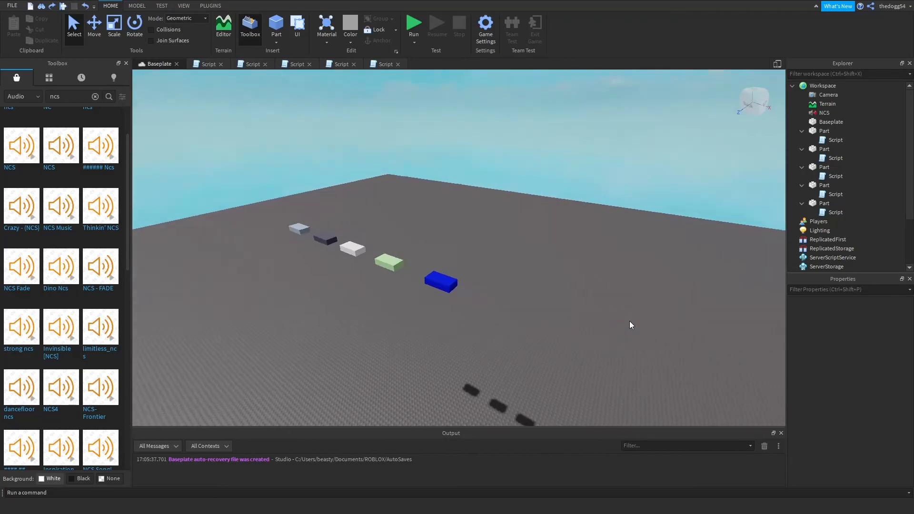
{"action": "left_click_drag", "start_coordinate": [279, 206], "coordinate": [555, 371]}
{"action": "left_click", "coordinate": [550, 371]}
{"action": "key", "text": "a"}
{"action": "right_click_drag", "start_coordinate": [550, 370], "coordinate": [549, 370]}
{"action": "key", "text": "s"}
{"action": "left_click_drag", "start_coordinate": [260, 221], "coordinate": [568, 316]}
{"action": "left_click", "coordinate": [570, 329]}
{"action": "key", "text": "w"}
{"action": "right_click_drag", "start_coordinate": [575, 330], "coordinate": [576, 330]}
{"action": "key", "text": "d"}
{"action": "right_click_drag", "start_coordinate": [604, 358], "coordinate": [604, 357]}
{"action": "key", "text": "d"}
{"action": "left_click_drag", "start_coordinate": [247, 173], "coordinate": [368, 227]}
{"action": "left_click", "coordinate": [560, 310]}
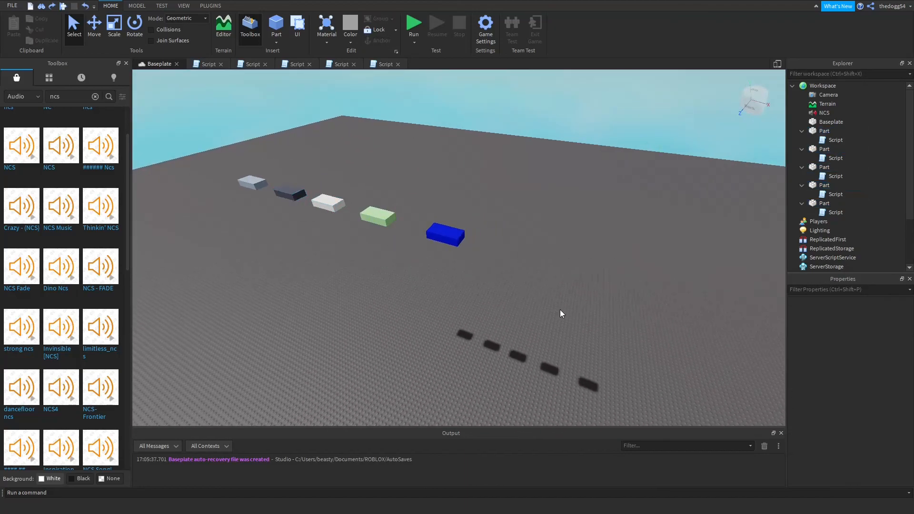
{"action": "mouse_move", "coordinate": [21, 269]}
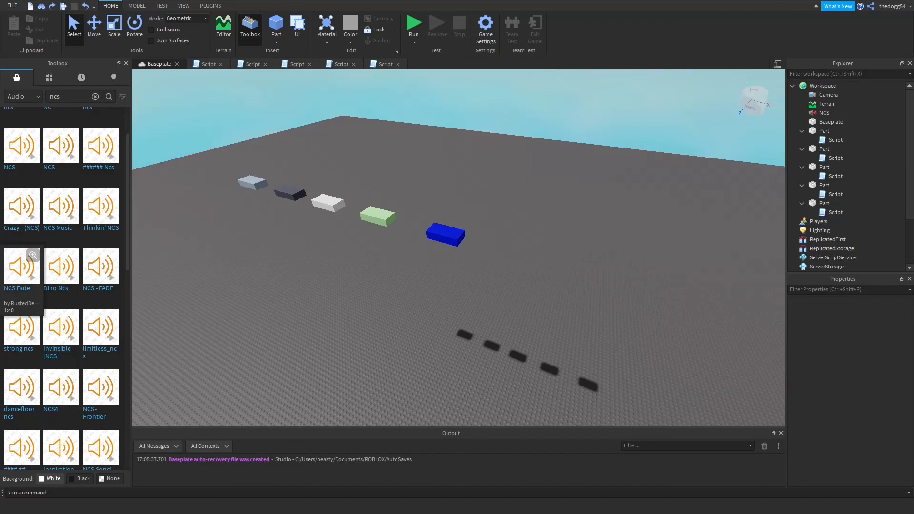